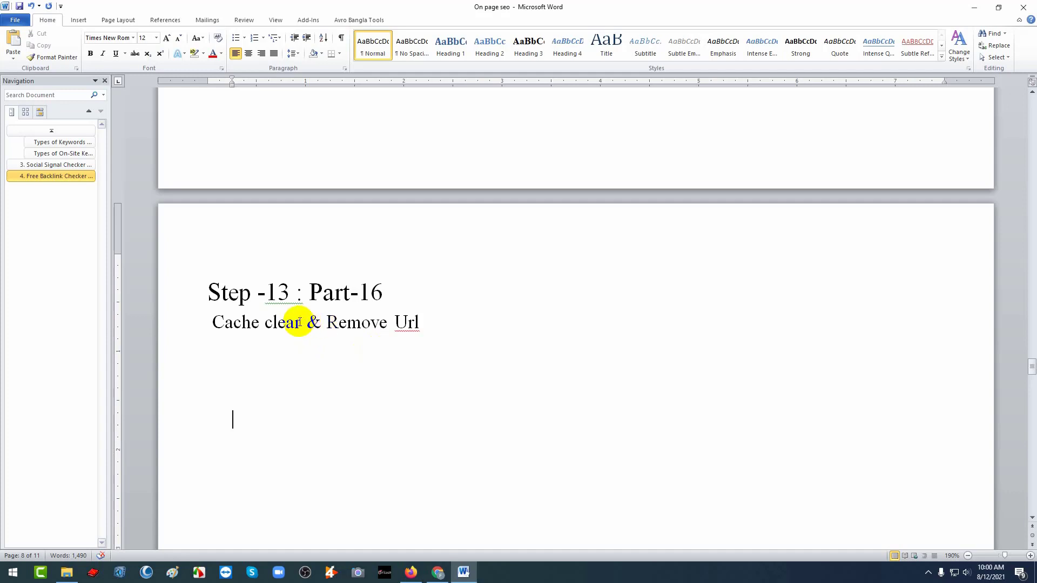
Review the Step-10 robots.txt setup notes in the course outline, then return to the Step-13 Cache clear & Remove Url heading.
left_click_drag(306, 323, 232, 325)
scroll(370, 343, "up", 15)
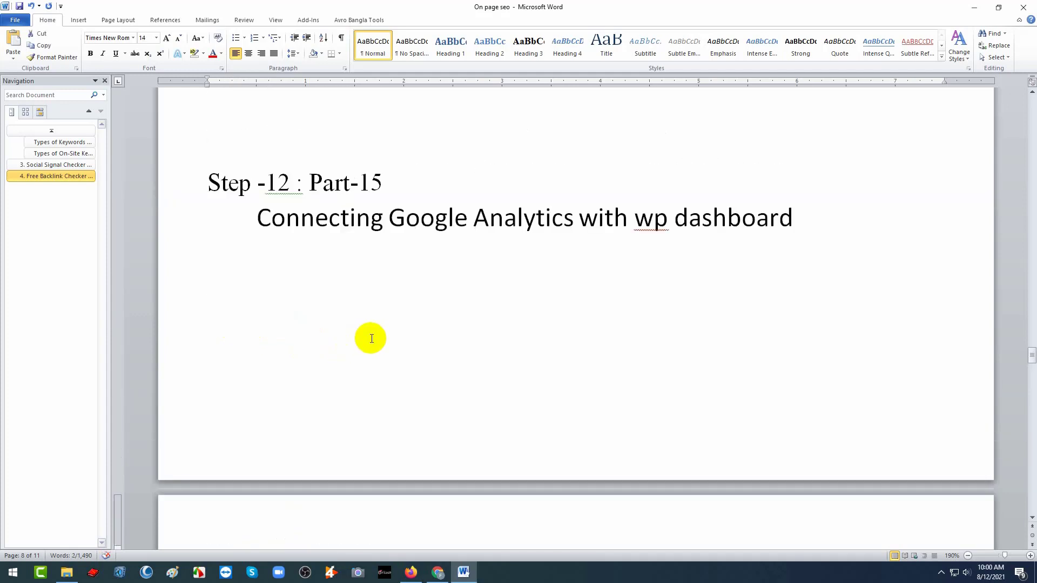
scroll(371, 338, "up", 15)
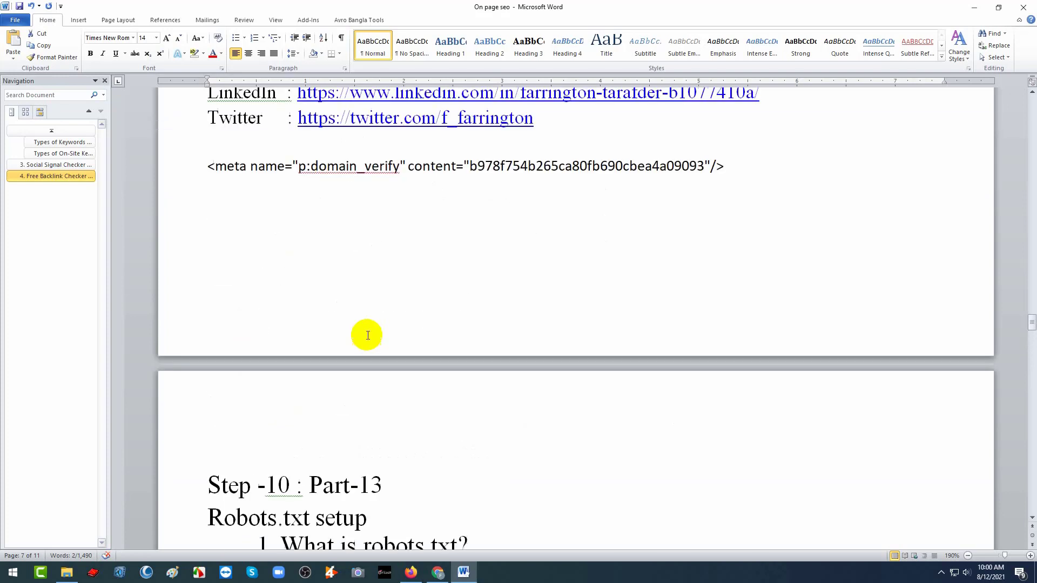
scroll(367, 334, "down", 3)
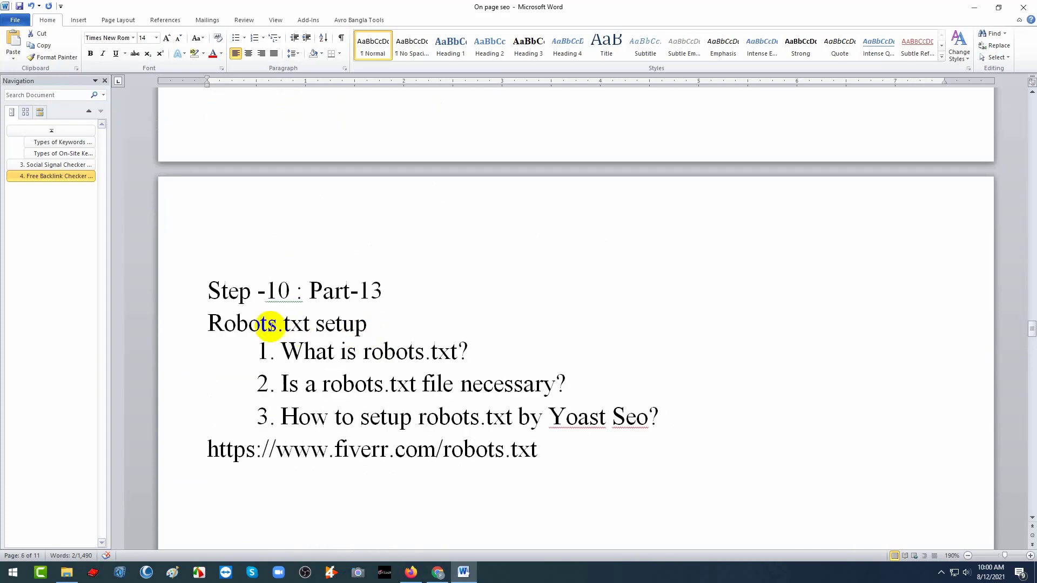
left_click_drag(207, 291, 673, 414)
scroll(416, 371, "down", 10)
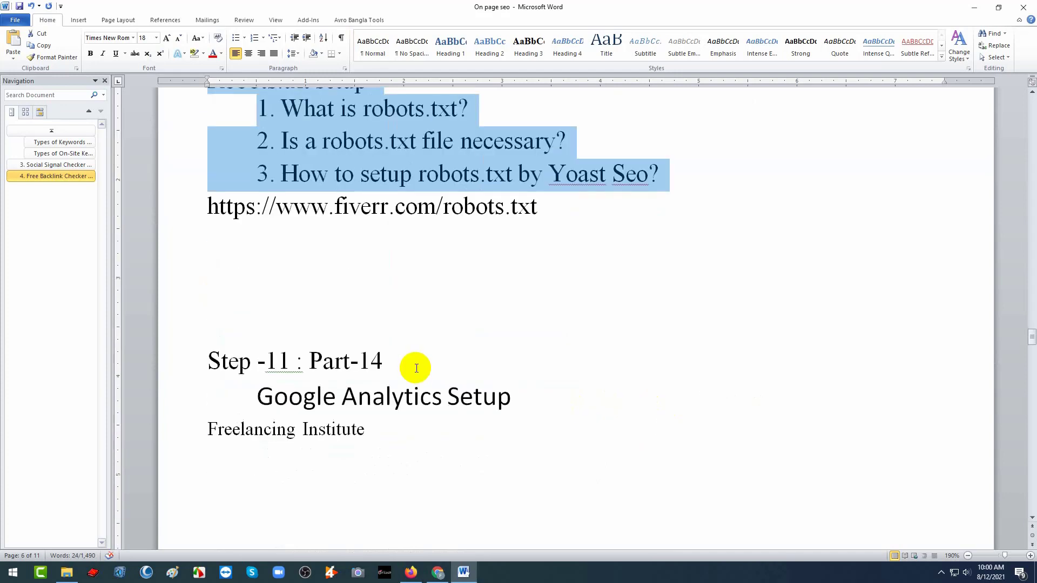
scroll(413, 363, "down", 5)
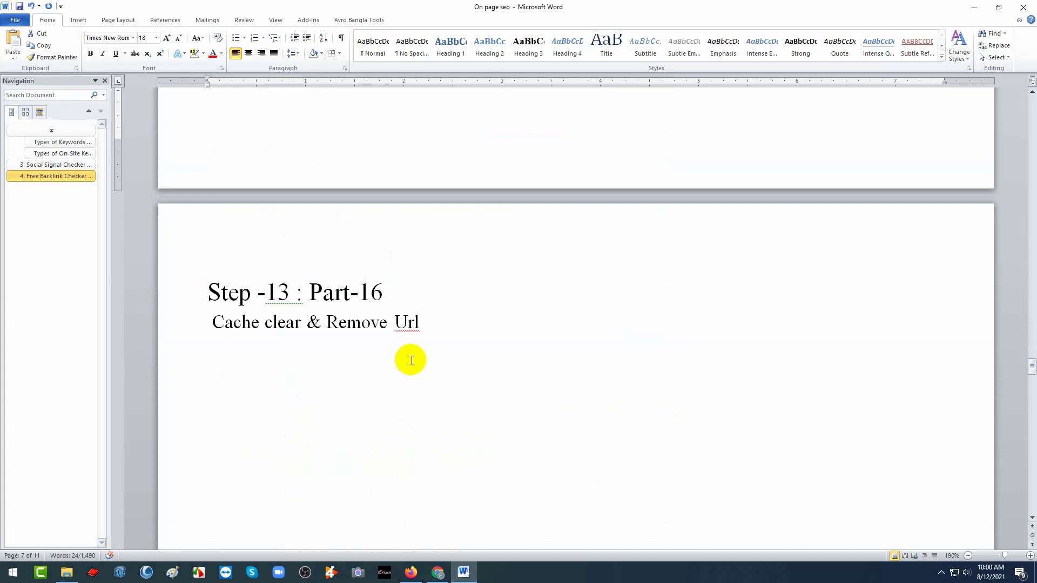
Switch to Chrome and open the robots.txt file editor among the Yoast SEO tools of the WordPress site.
left_click(438, 573)
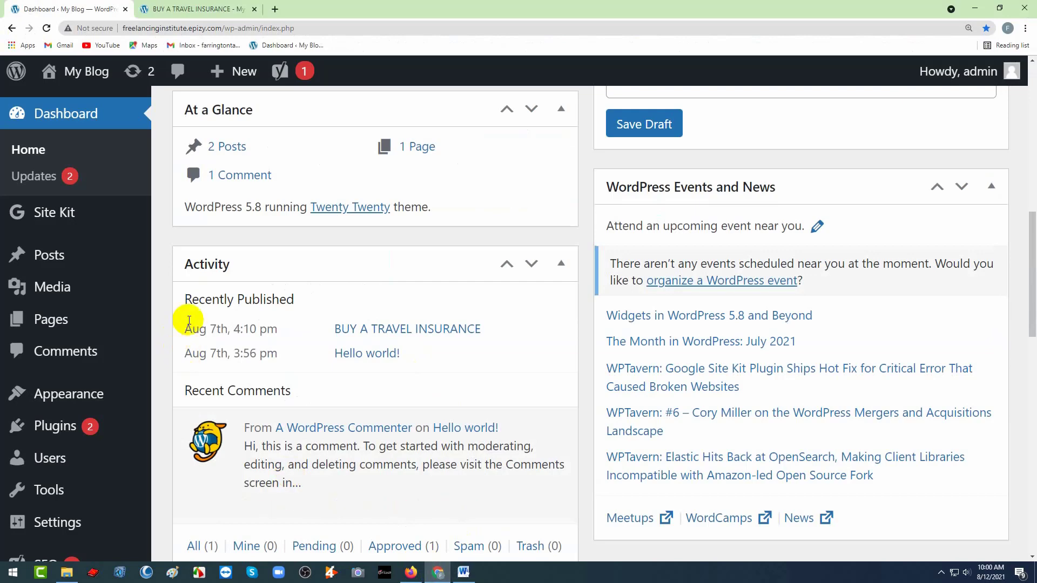
scroll(103, 491, "down", 5)
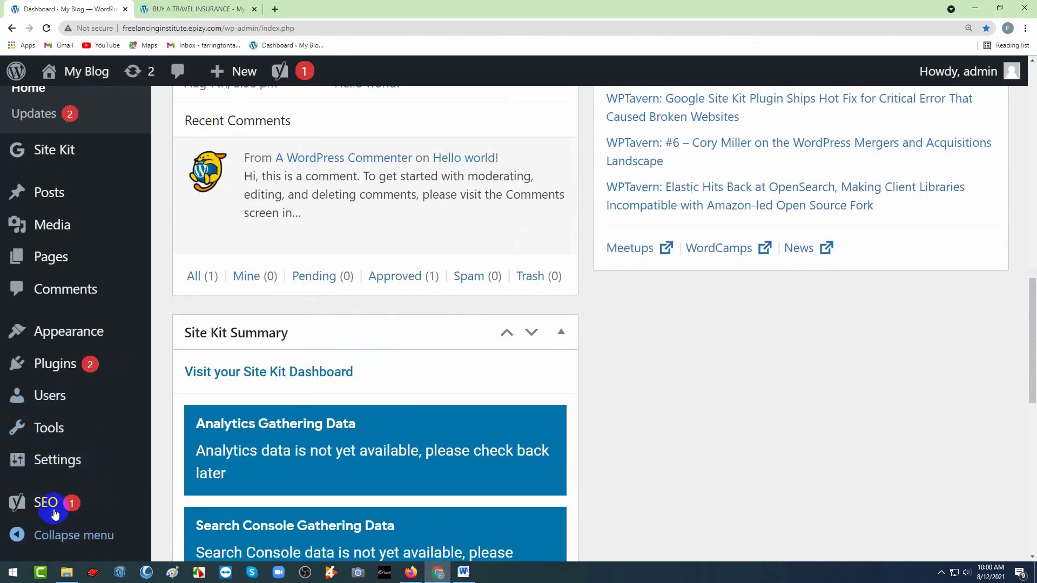
mouse_move(54, 513)
left_click(182, 456)
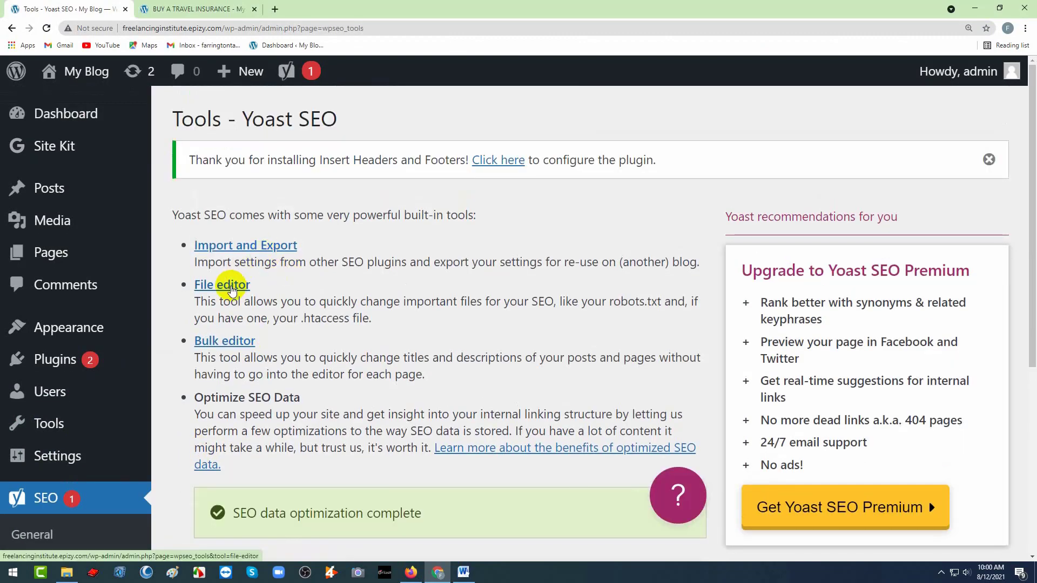
left_click(231, 287)
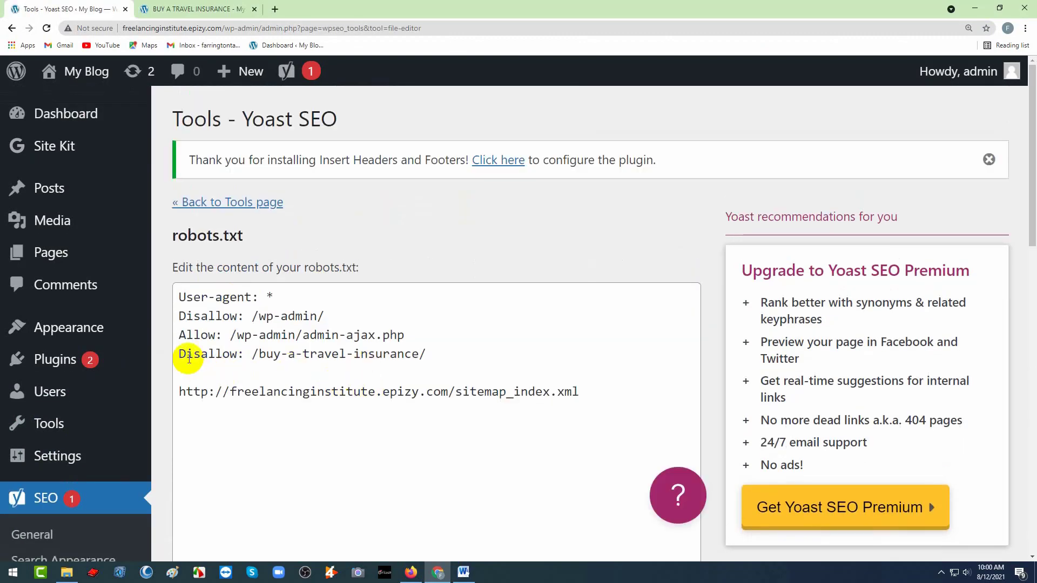
Highlight the Disallow rule for /buy-a-travel-insurance/ in the robots.txt content.
left_click(188, 356)
left_click_drag(180, 355, 201, 354)
left_click_drag(266, 354, 427, 354)
Look through the published BUY A TRAVEL INSURANCE post that the Disallow rule refers to.
left_click(167, 9)
scroll(400, 324, "down", 8)
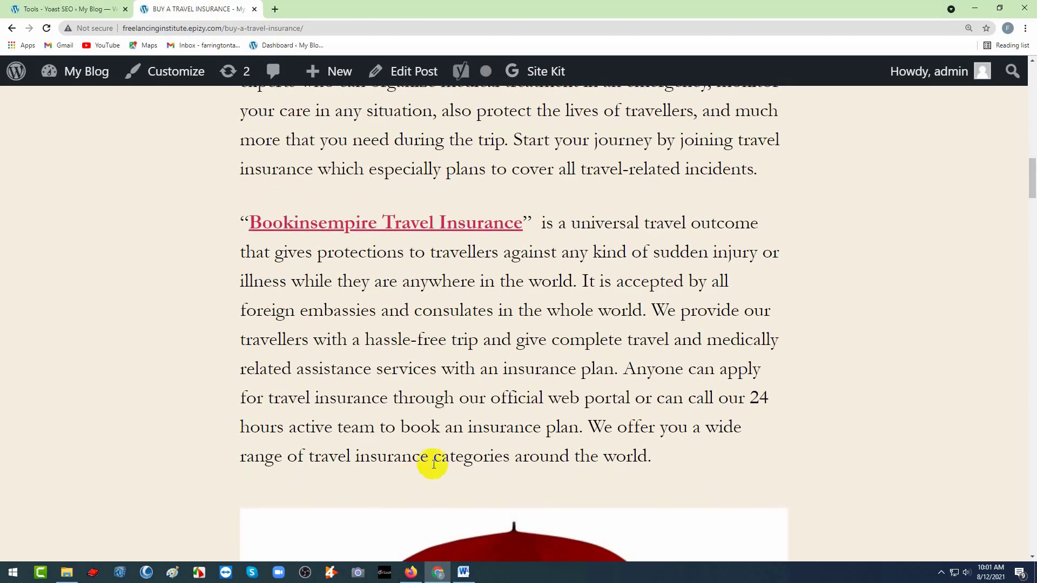
scroll(433, 459, "up", 8)
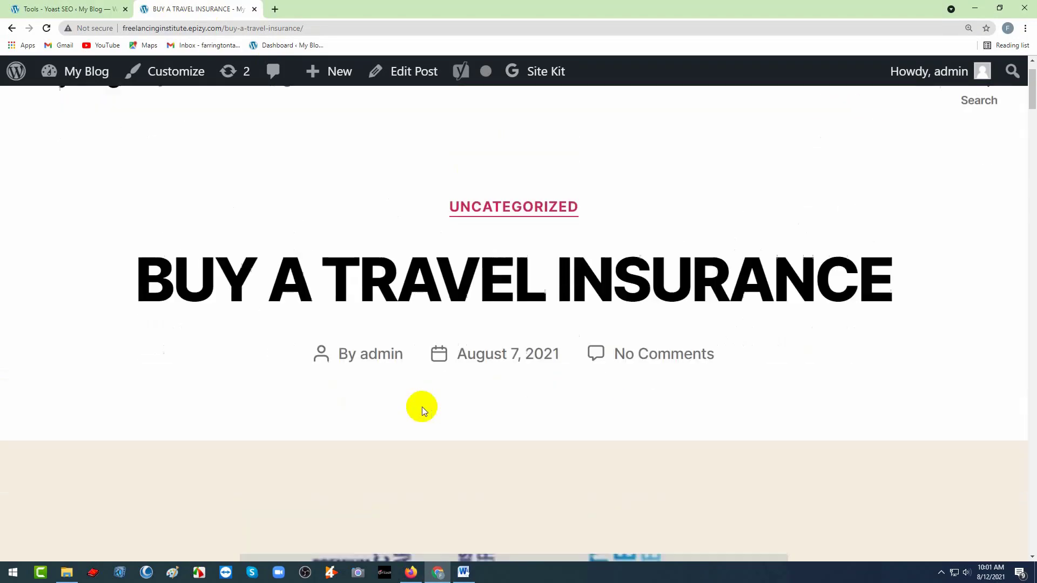
scroll(422, 407, "down", 12)
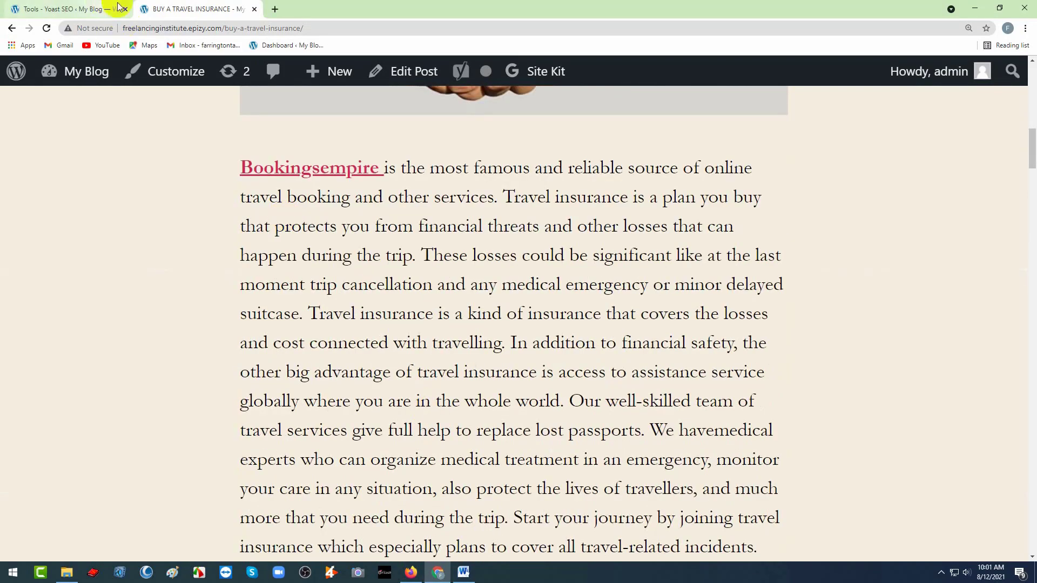
scroll(497, 438, "down", 6)
scroll(497, 437, "down", 6)
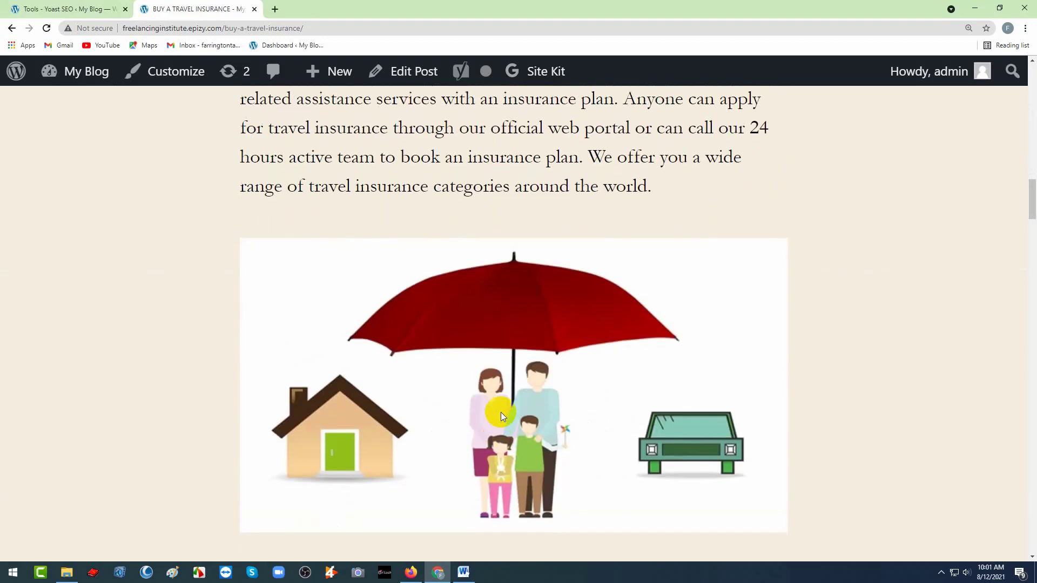
scroll(502, 440, "down", 5)
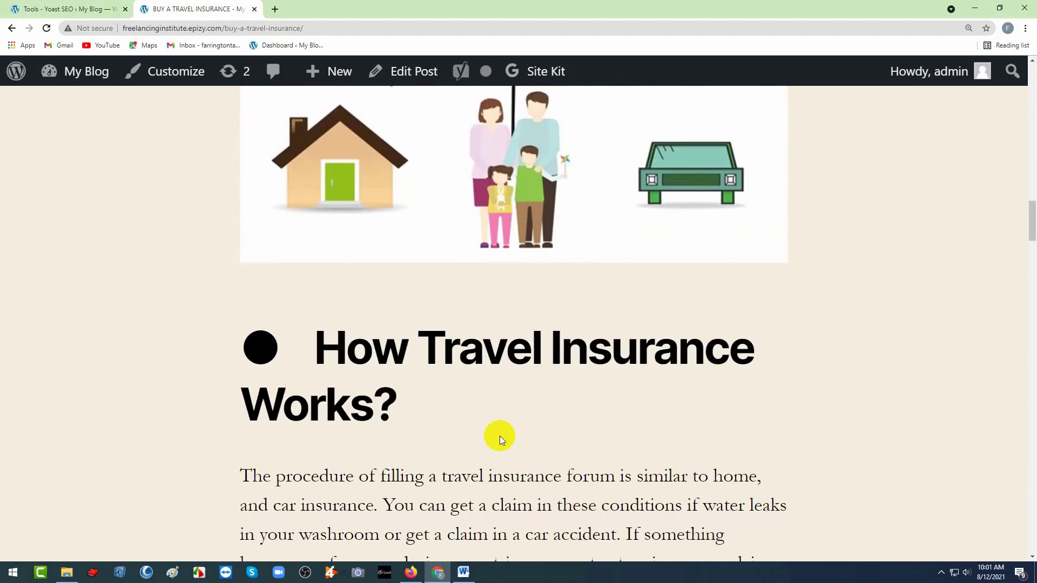
Return to the Yoast file editor and examine the Disallow directive and its buy-a-travel-insurance/ path in robots.txt.
left_click(85, 9)
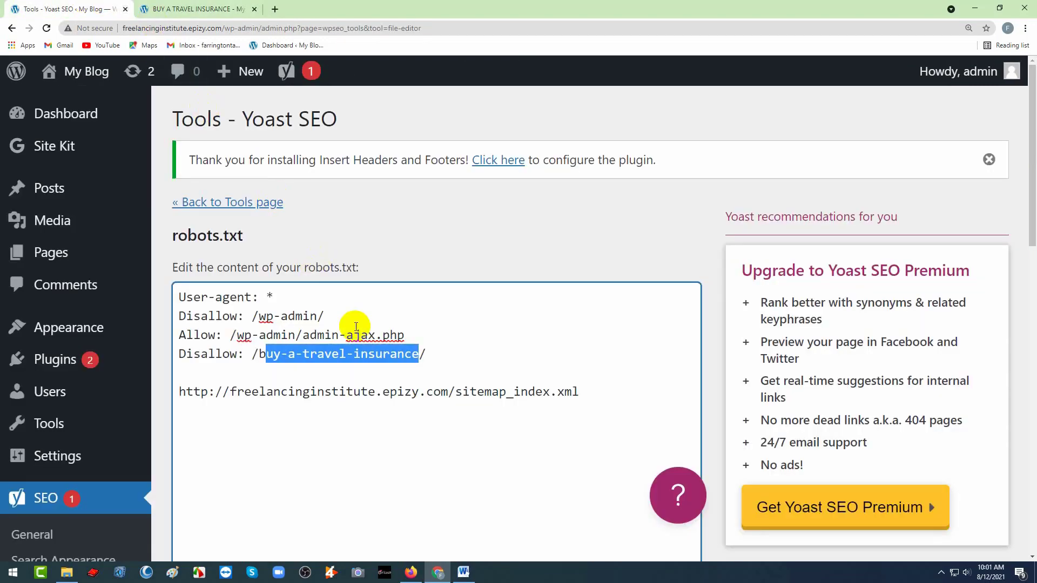
left_click_drag(435, 356, 257, 356)
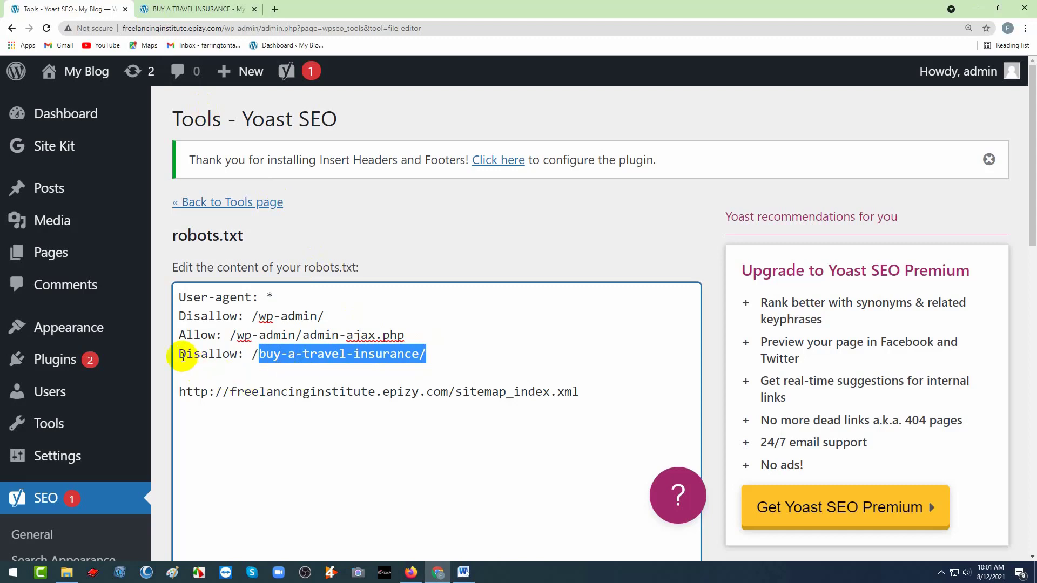
left_click_drag(179, 354, 426, 352)
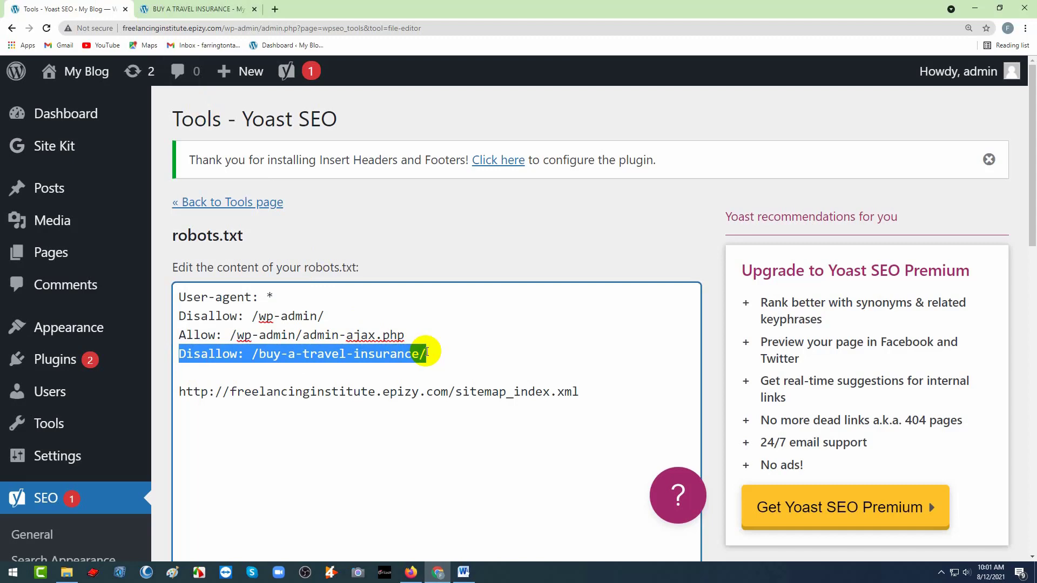
left_click(427, 352)
left_click_drag(427, 352, 253, 358)
left_click_drag(179, 355, 280, 359)
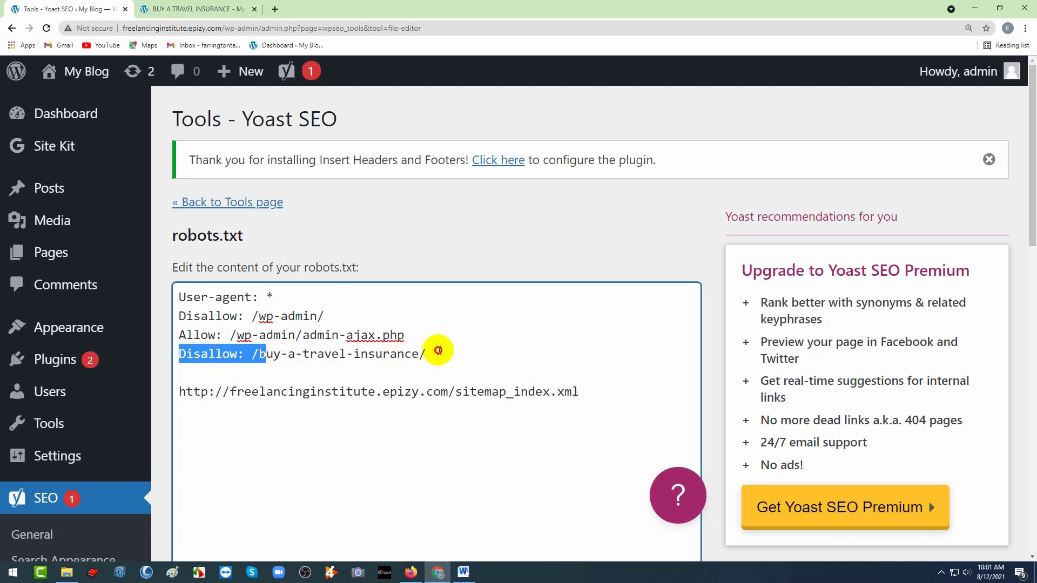
left_click(439, 354)
left_click_drag(403, 351, 269, 355)
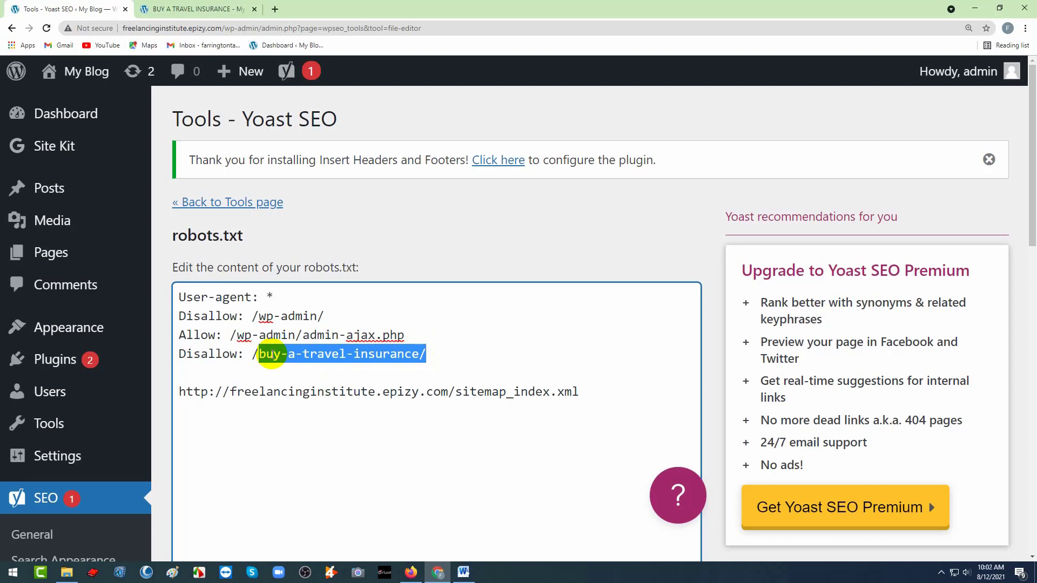
left_click(412, 352)
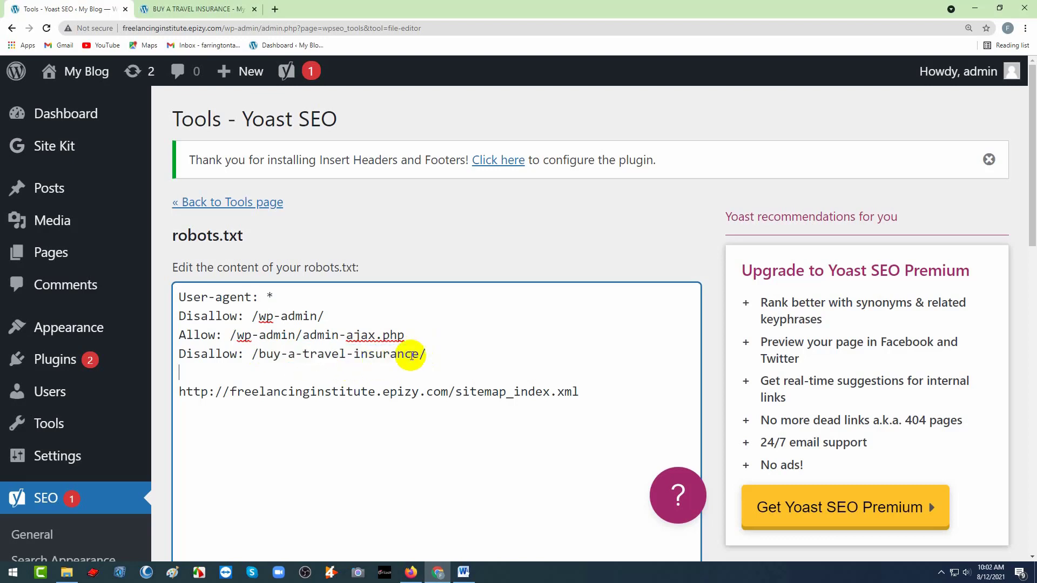
left_click_drag(440, 354, 272, 365)
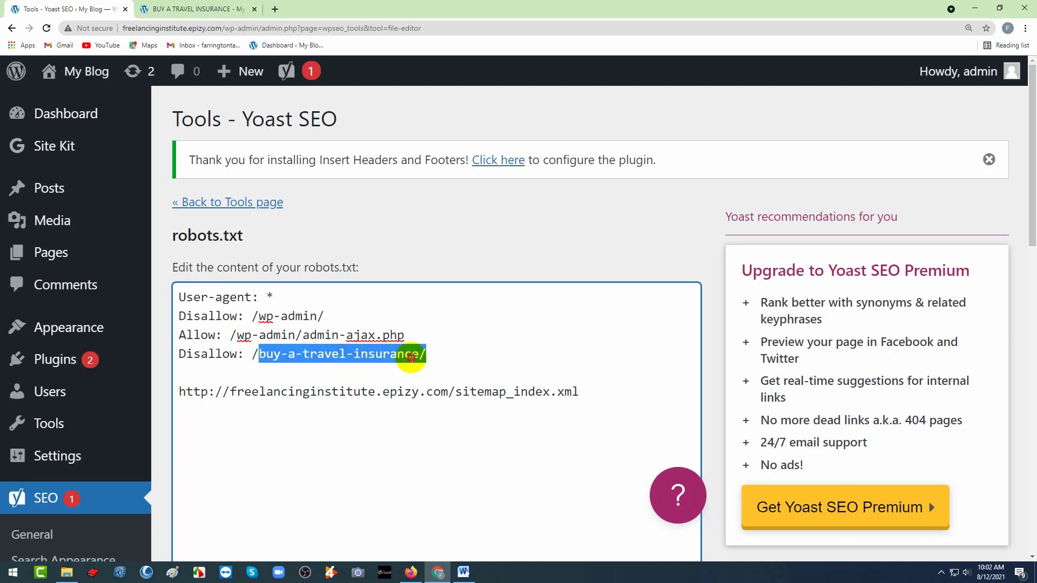
left_click_drag(436, 354, 258, 356)
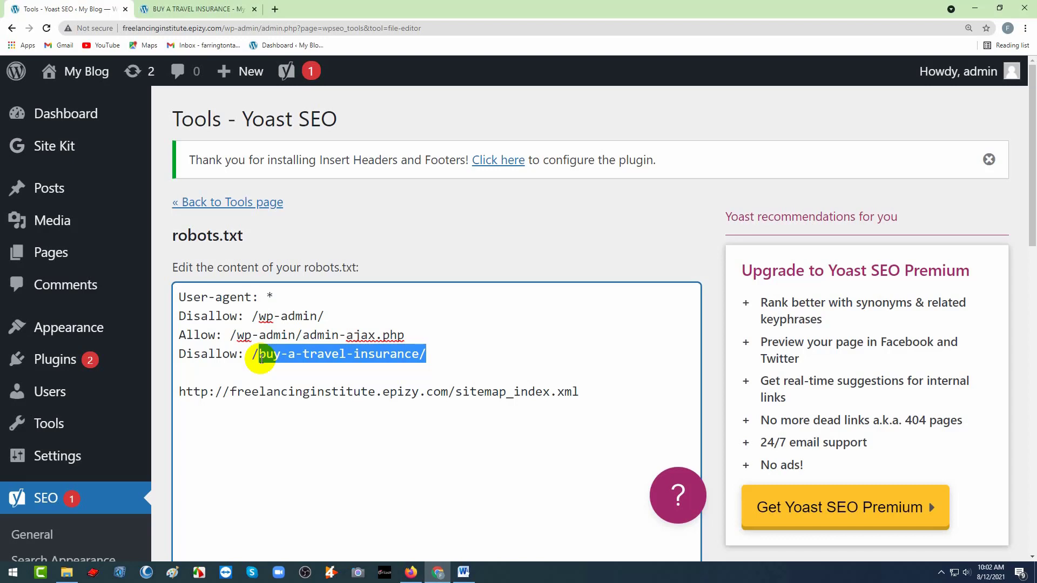
Switch to the Word outline and highlight the Remove Url and Cache clear parts of the Step-13 topic.
left_click(464, 573)
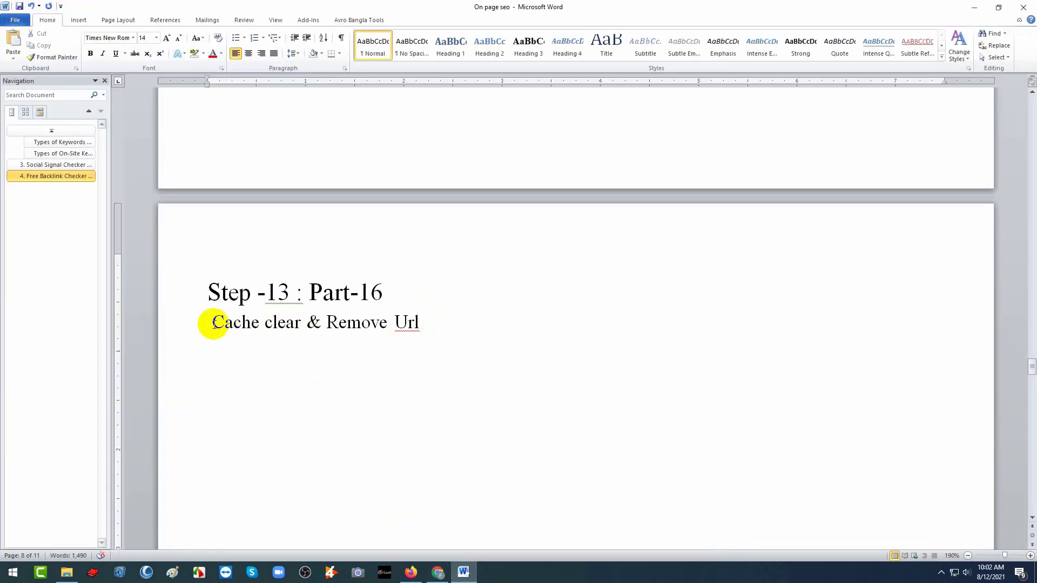
left_click(212, 323)
left_click_drag(252, 323, 294, 324)
left_click_drag(426, 323, 351, 326)
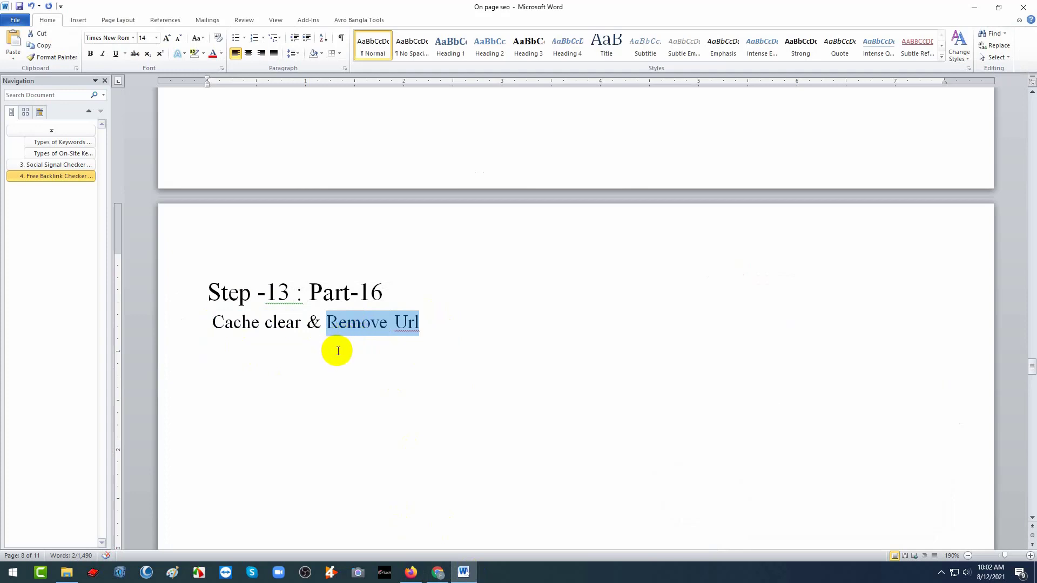
left_click_drag(299, 325, 231, 325)
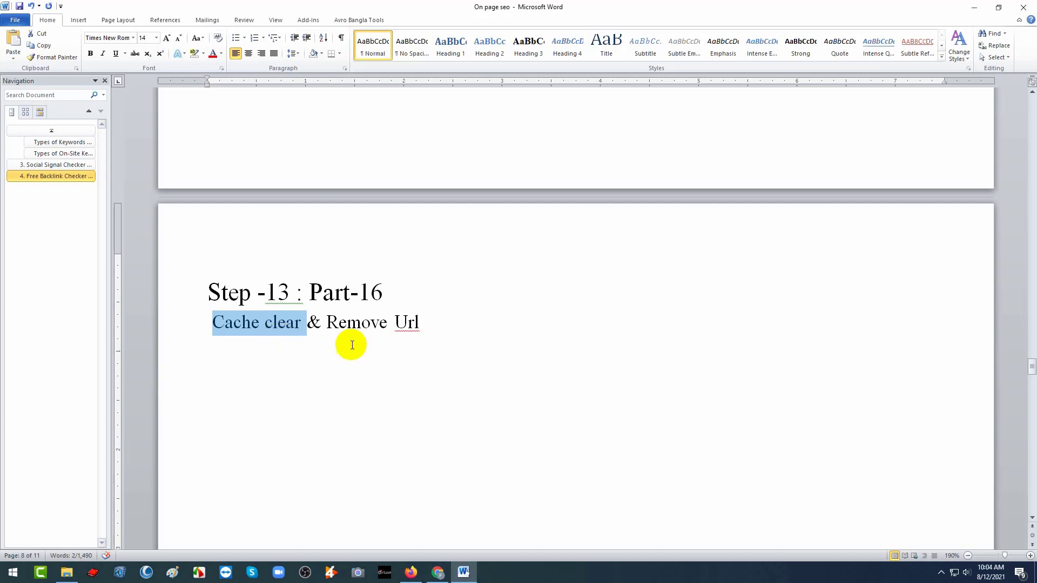
left_click(339, 323)
Switch to Chrome, search Google for "search console" in a new tab, and open the site's Google Search Console overview.
left_click(438, 572)
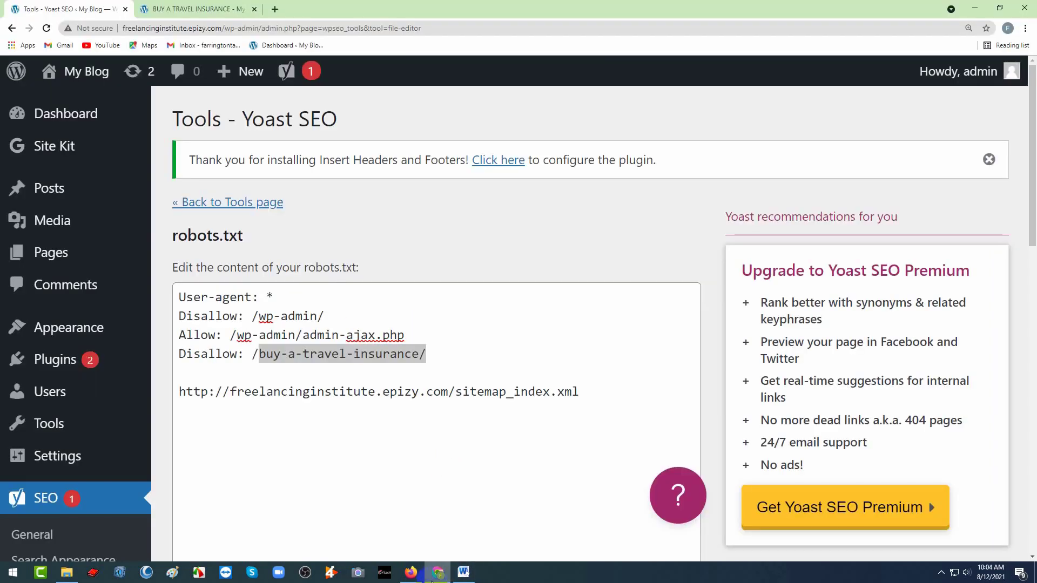
left_click(281, 10)
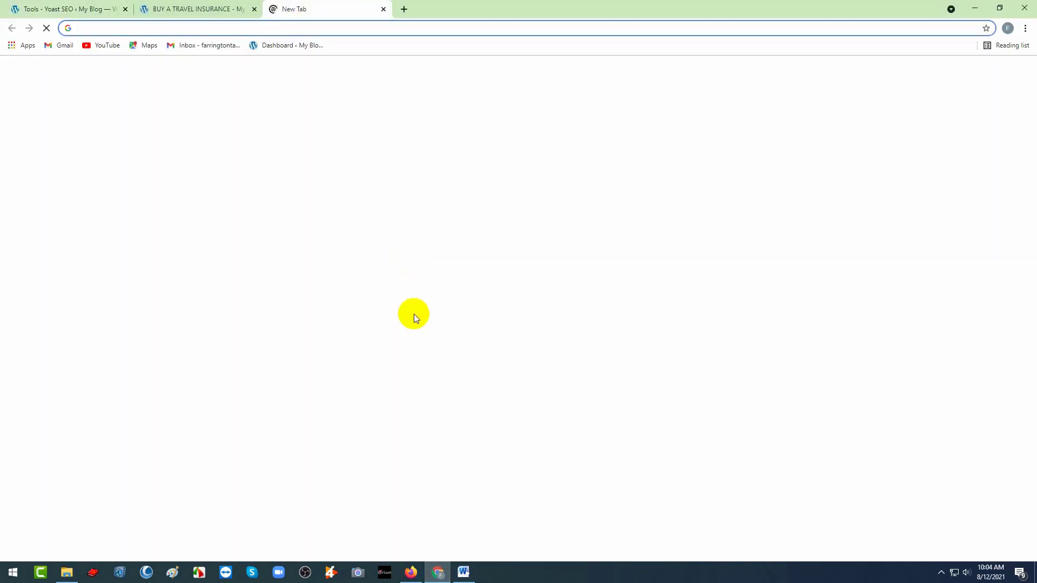
left_click(425, 227)
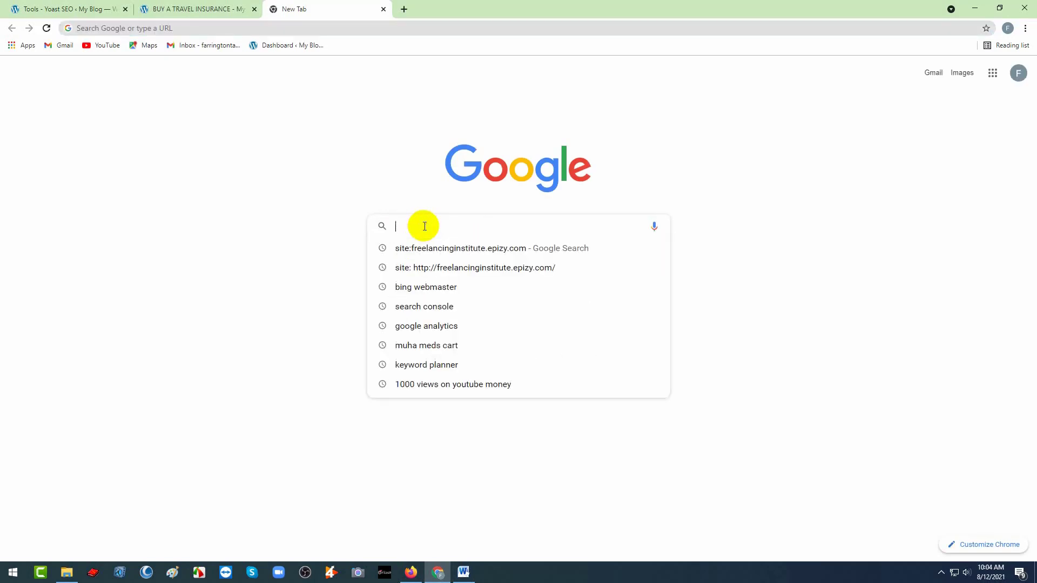
type("search console")
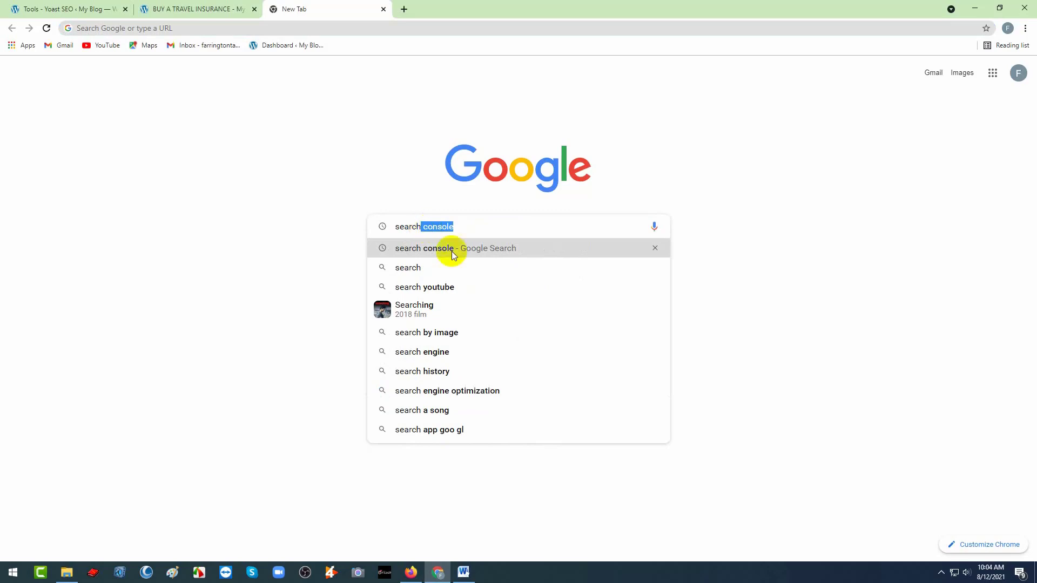
left_click(450, 249)
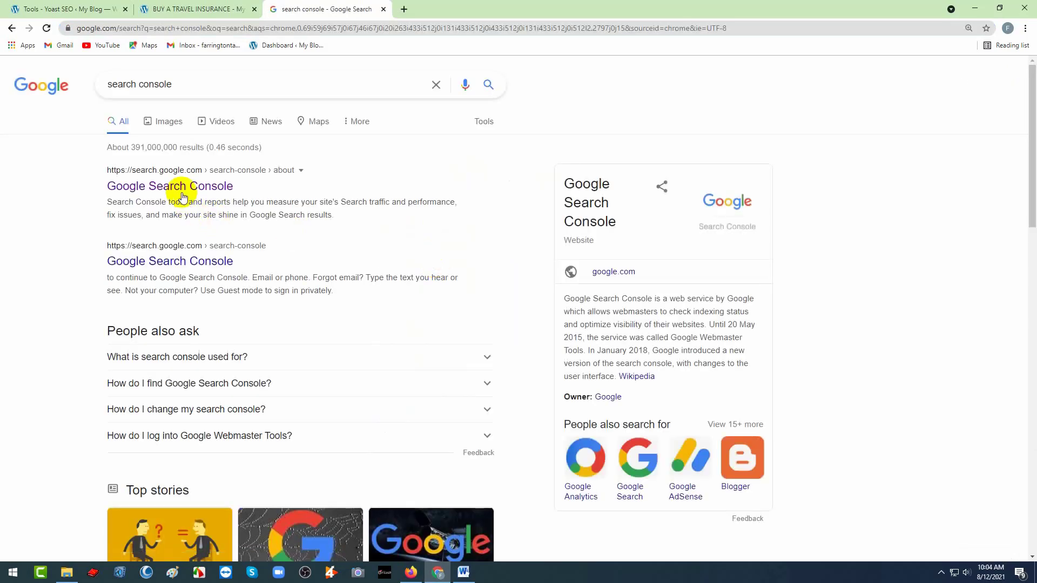
left_click(179, 187)
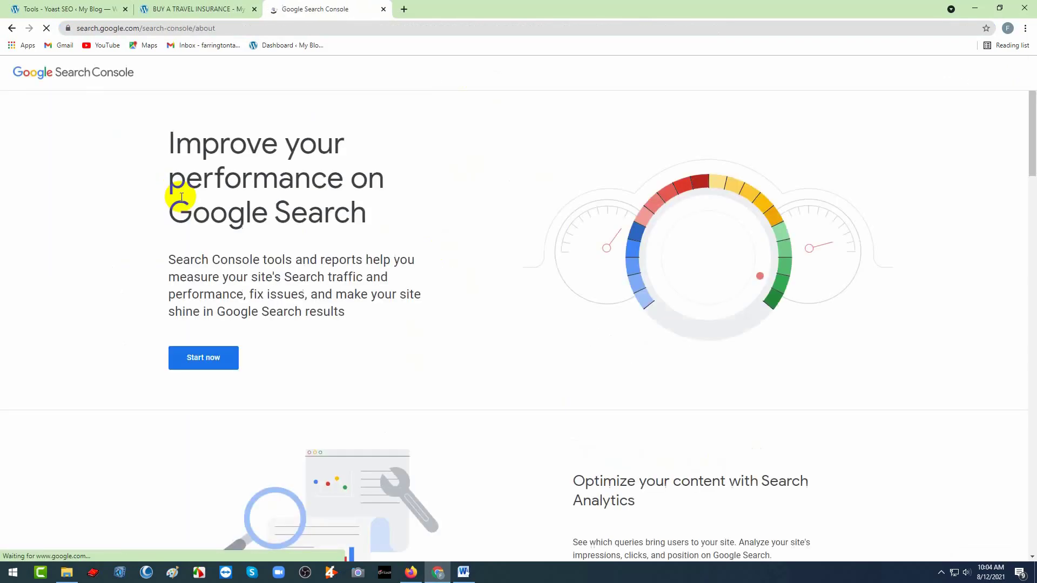
left_click(209, 361)
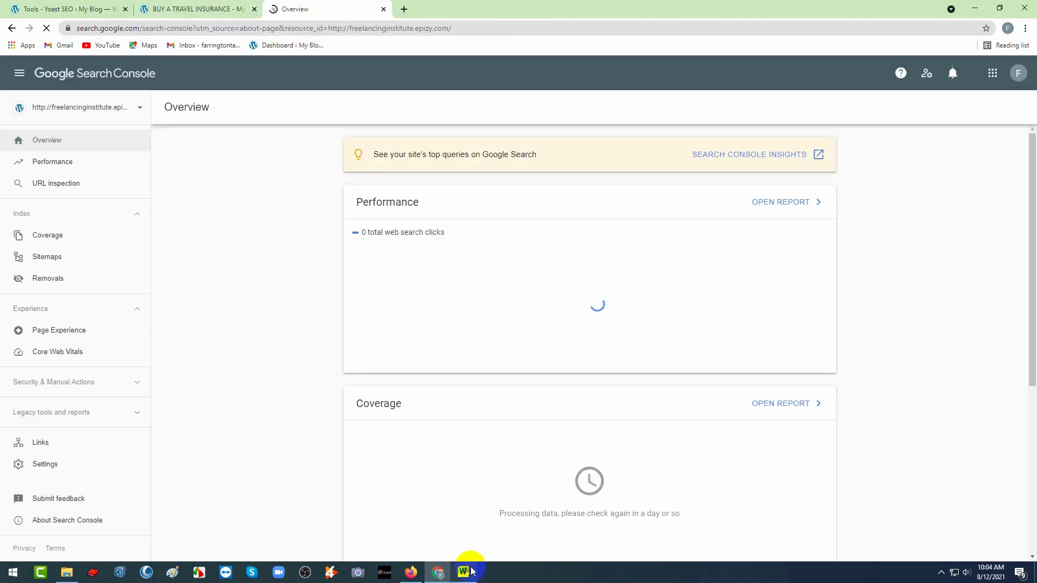
Switch back to the Word outline and highlight the whole "Cache clear & Remove Url" line under Step-13.
left_click(464, 571)
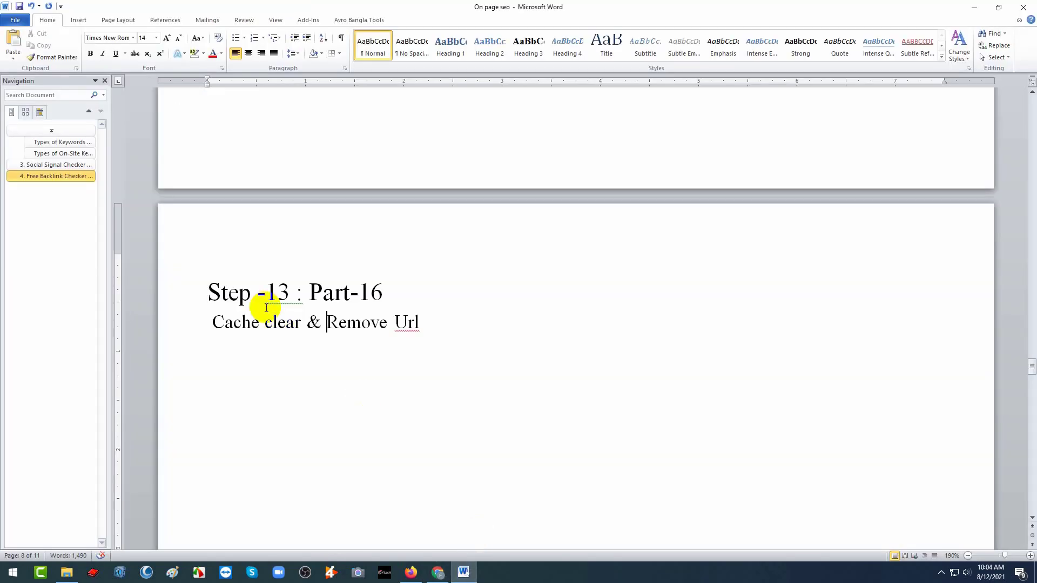
left_click_drag(208, 323, 418, 322)
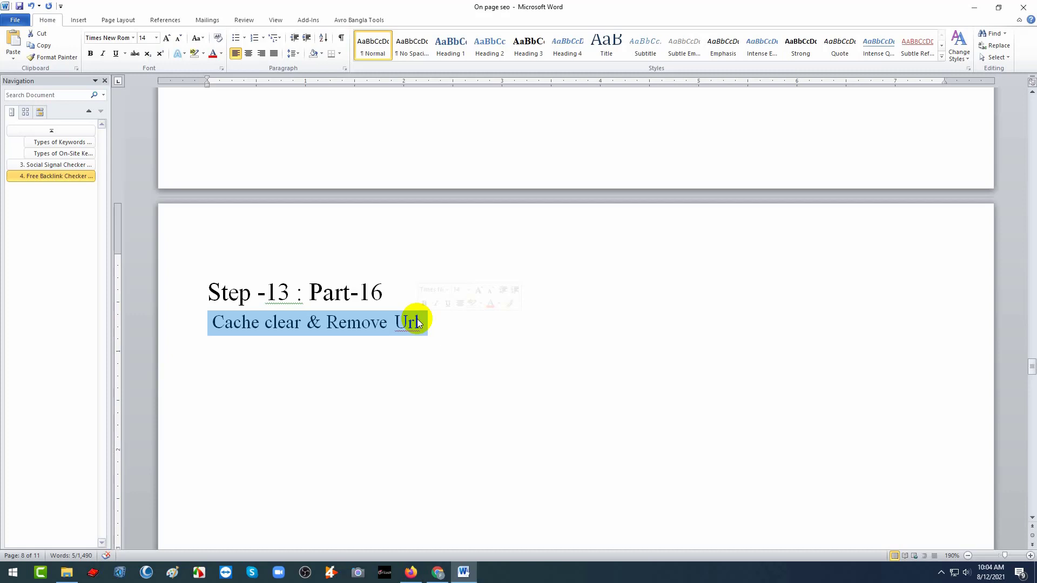
left_click(359, 322)
left_click_drag(454, 320, 249, 333)
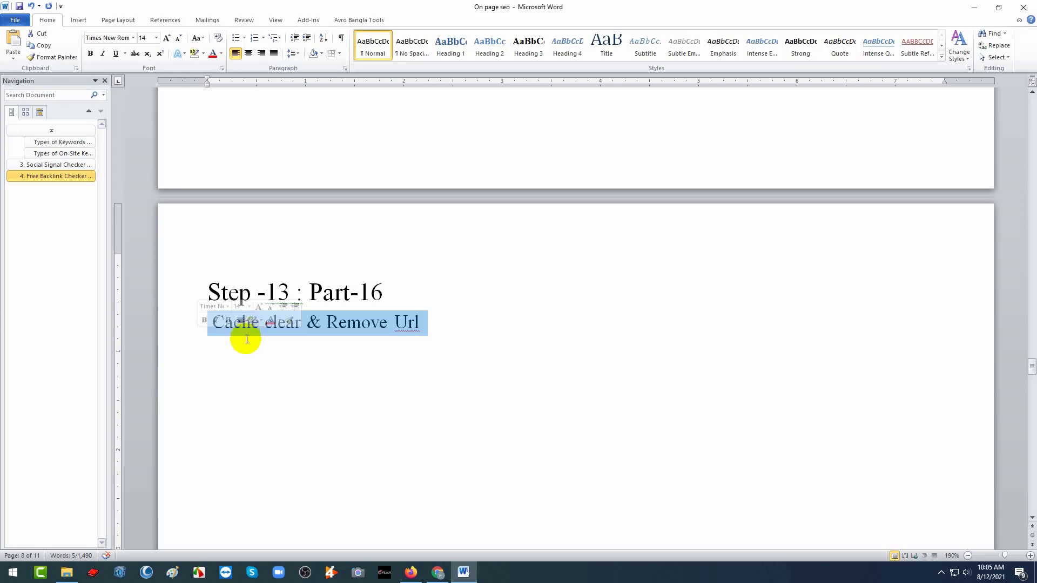
Switch to Chrome and copy a screen capture of the Search Console menu with the Removals entry marked by a red rectangle.
left_click(437, 573)
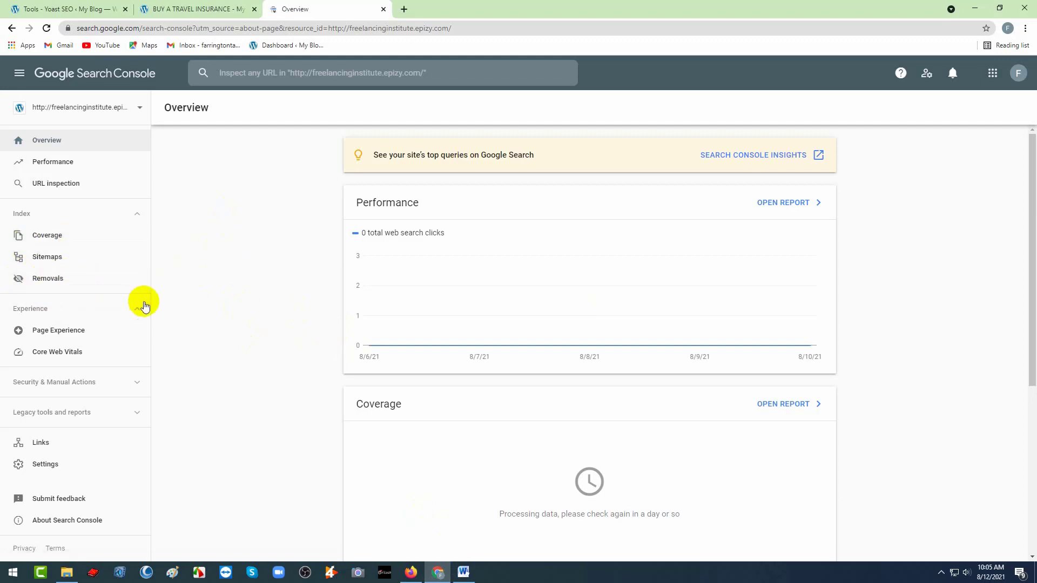
key("Print")
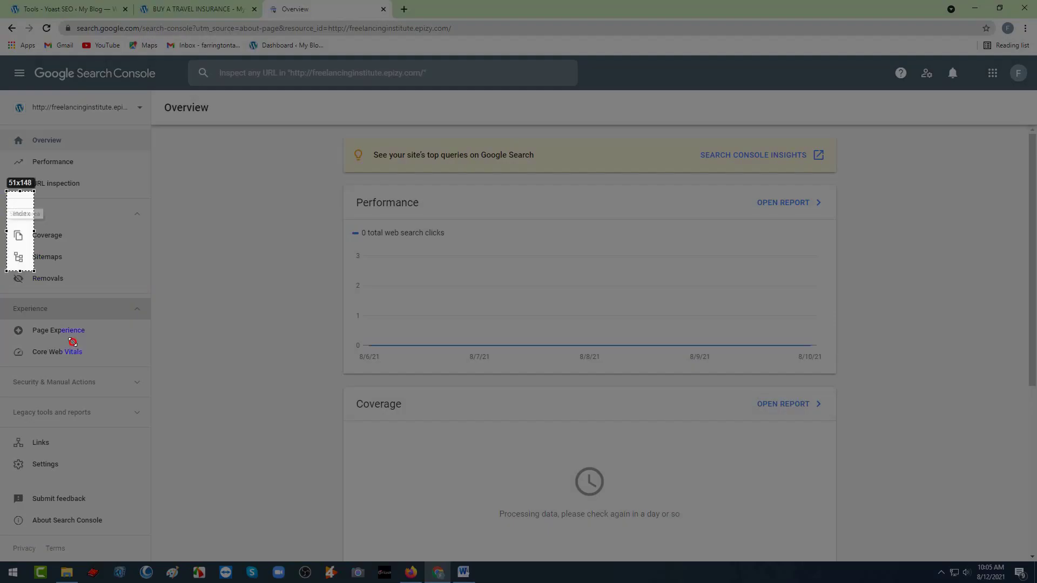
left_click_drag(72, 342, 178, 406)
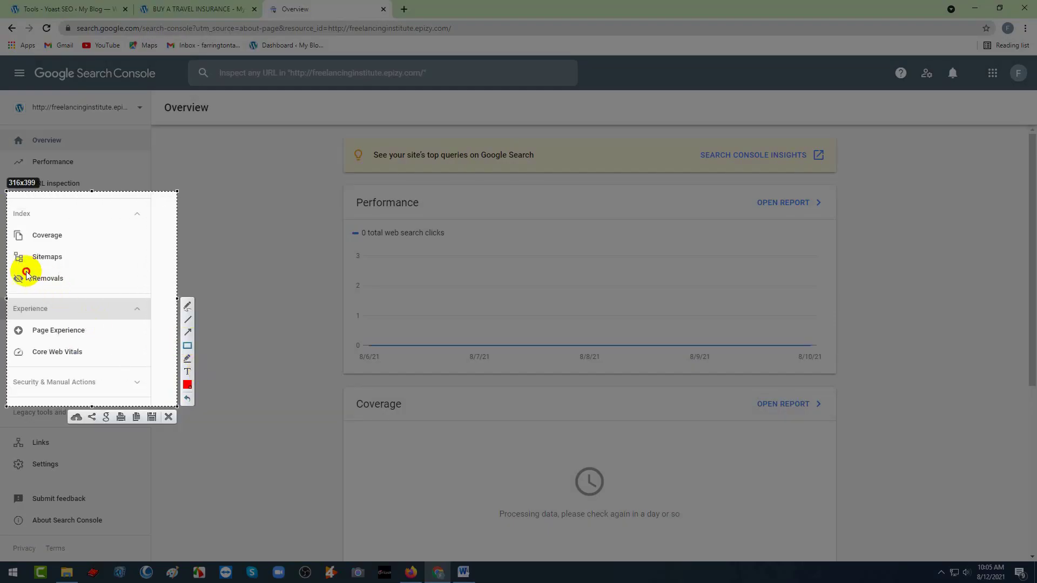
left_click_drag(26, 269, 89, 293)
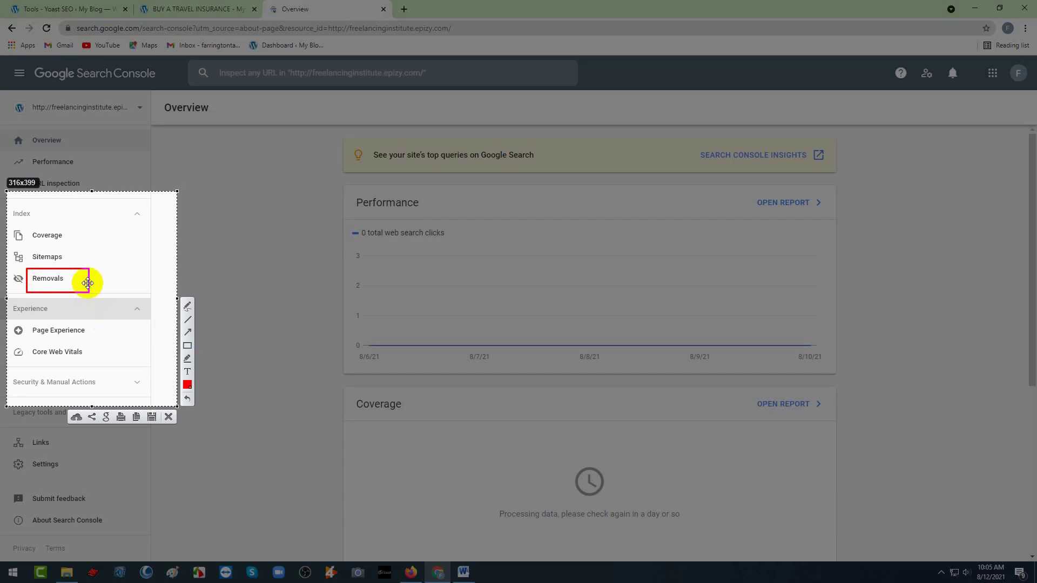
key("ctrl+c")
View the travel insurance page's address and highlight the matching Disallow: /buy-a-travel-insurance/ line in the Yoast robots.txt editor.
left_click(223, 6)
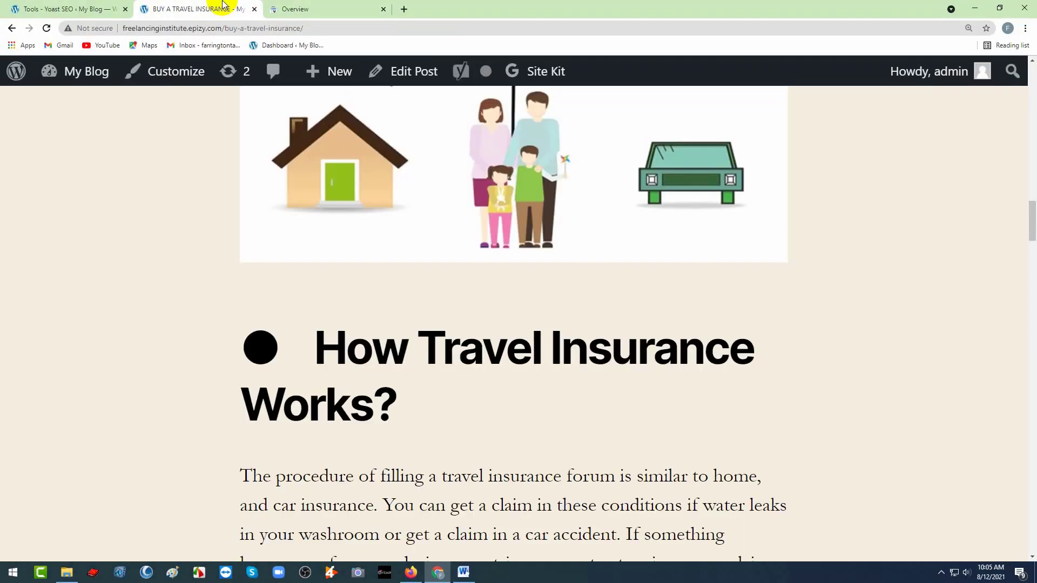
left_click(295, 27)
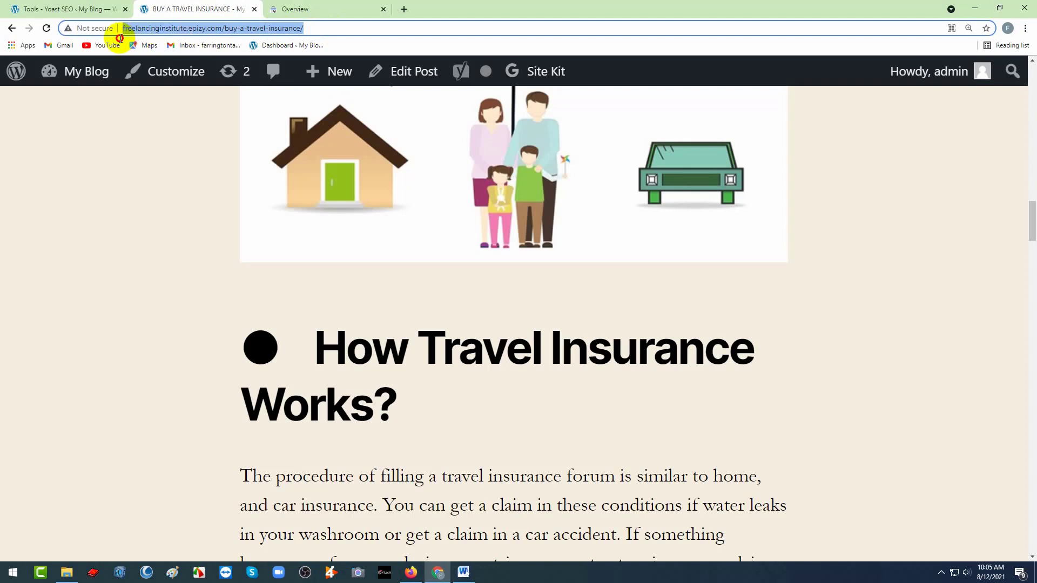
left_click(81, 8)
left_click(200, 369)
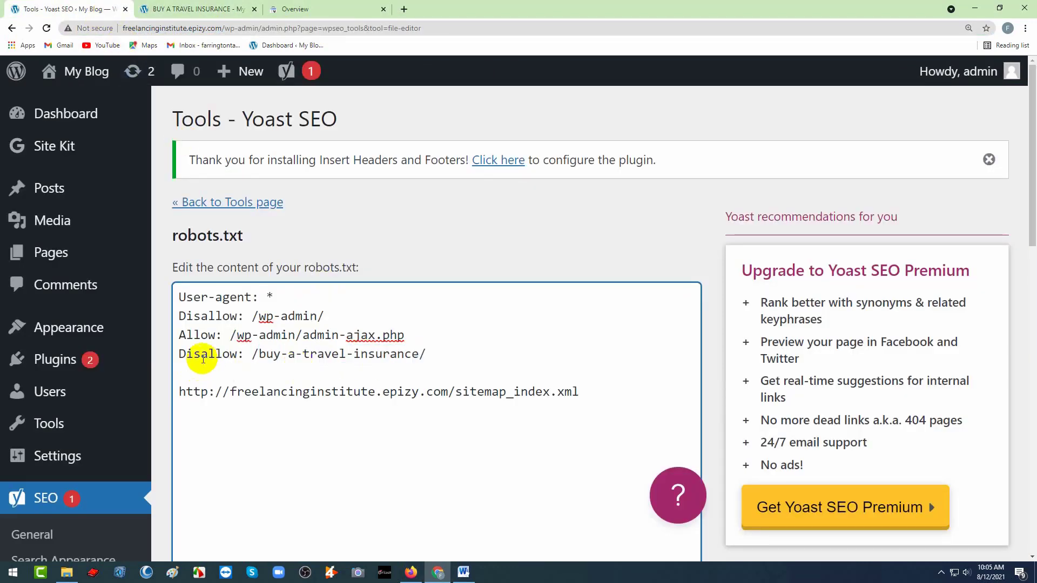
left_click_drag(186, 354, 427, 354)
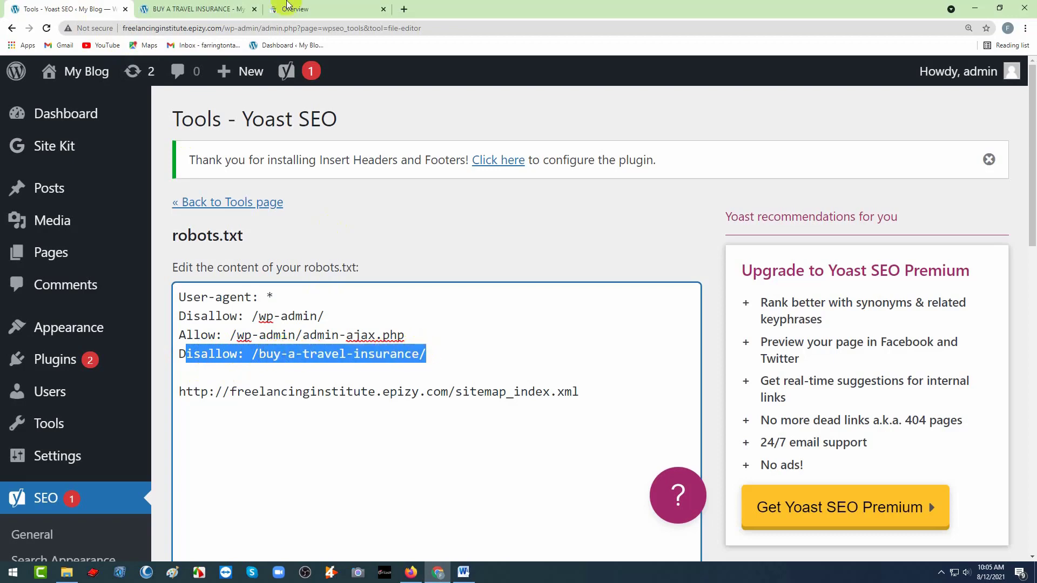
Select the travel insurance page's full URL and compare it with the Disallow line in robots.txt.
left_click(244, 8)
left_click(312, 28)
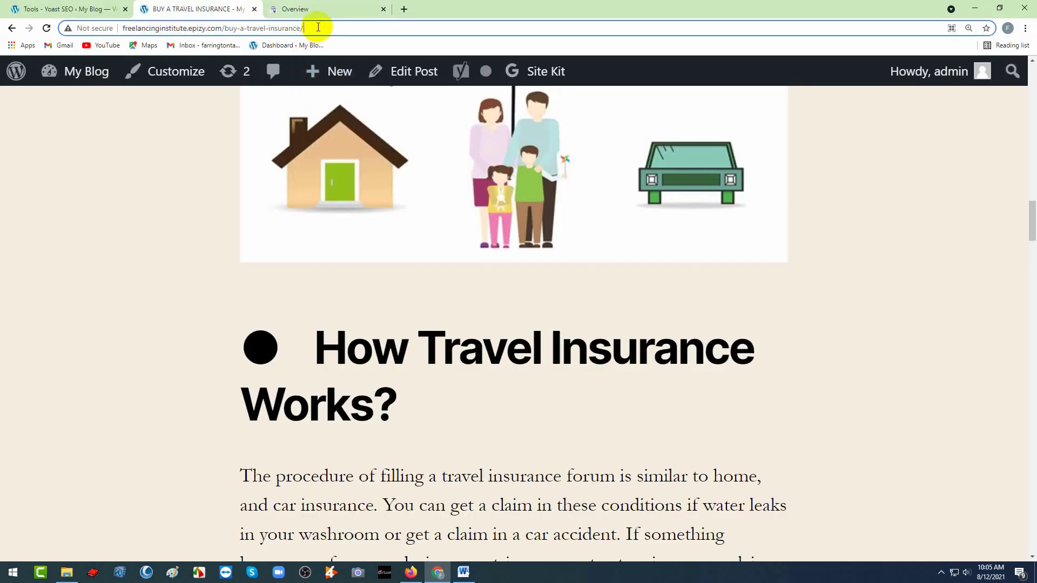
left_click_drag(312, 28, 120, 32)
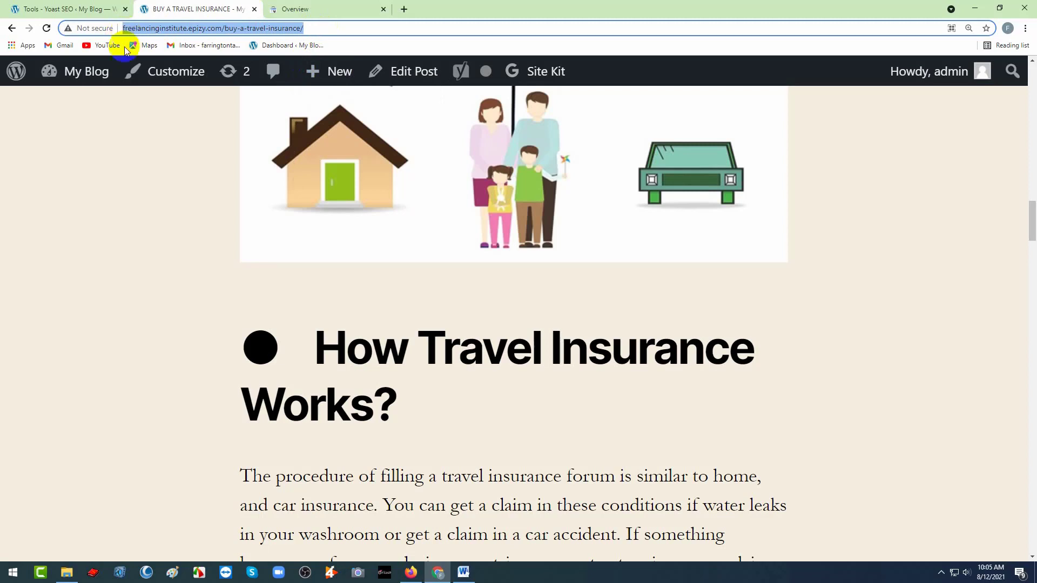
left_click(64, 8)
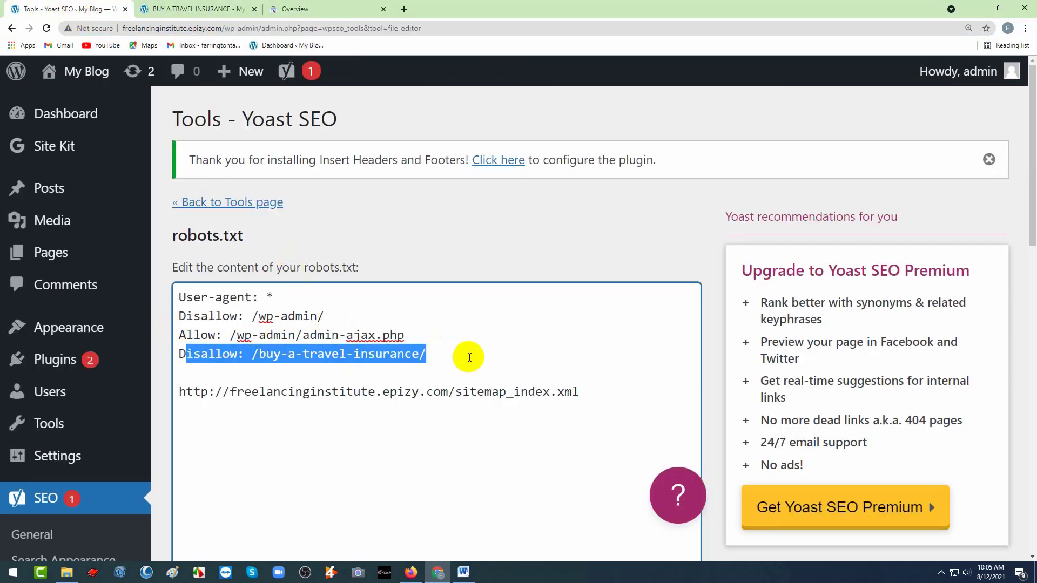
left_click(208, 9)
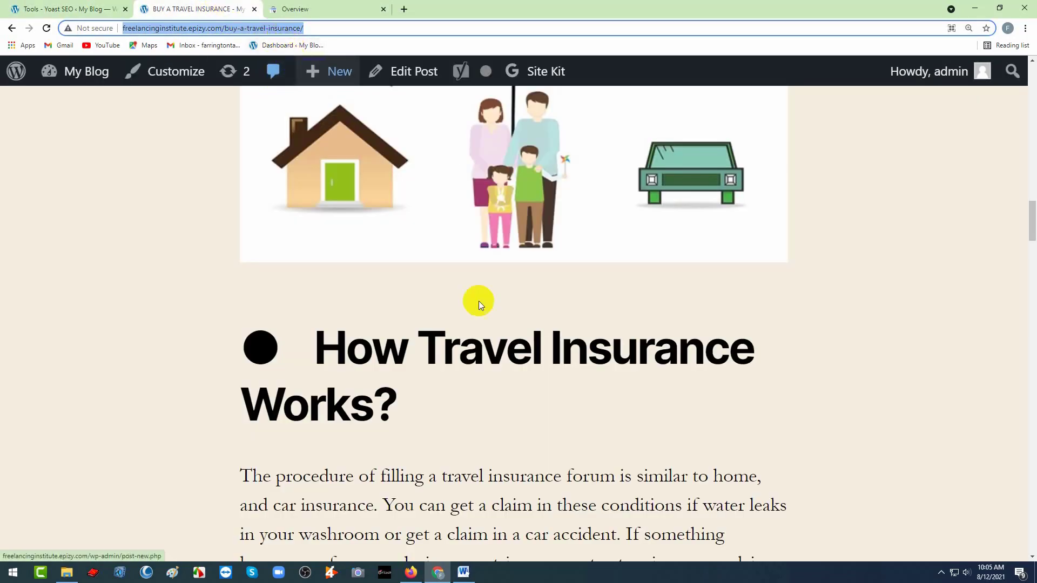
Switch to the Word outline and highlight the words "Cache clear & Remove Url" once more.
left_click(463, 573)
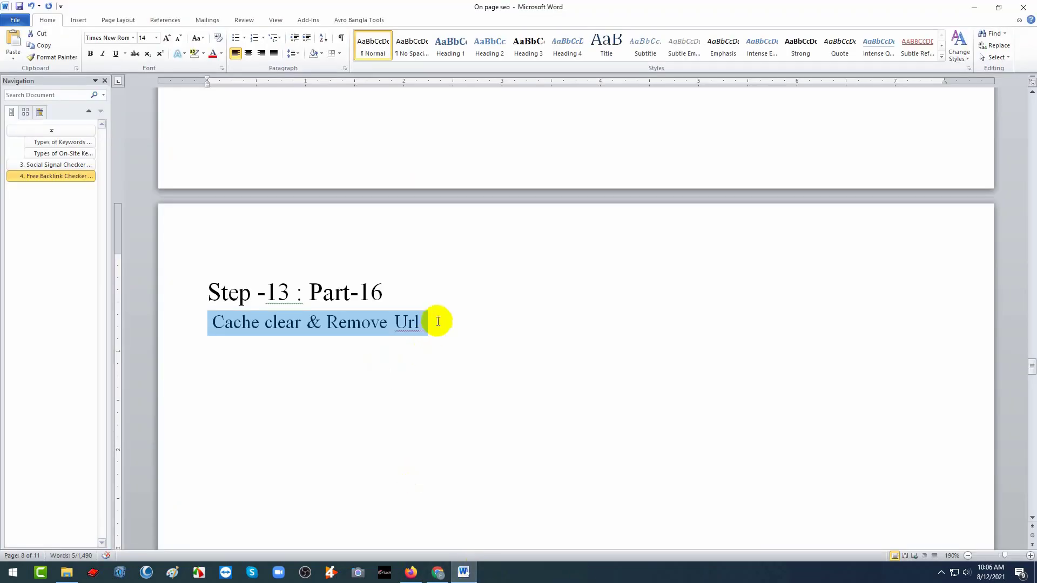
left_click_drag(431, 318, 212, 322)
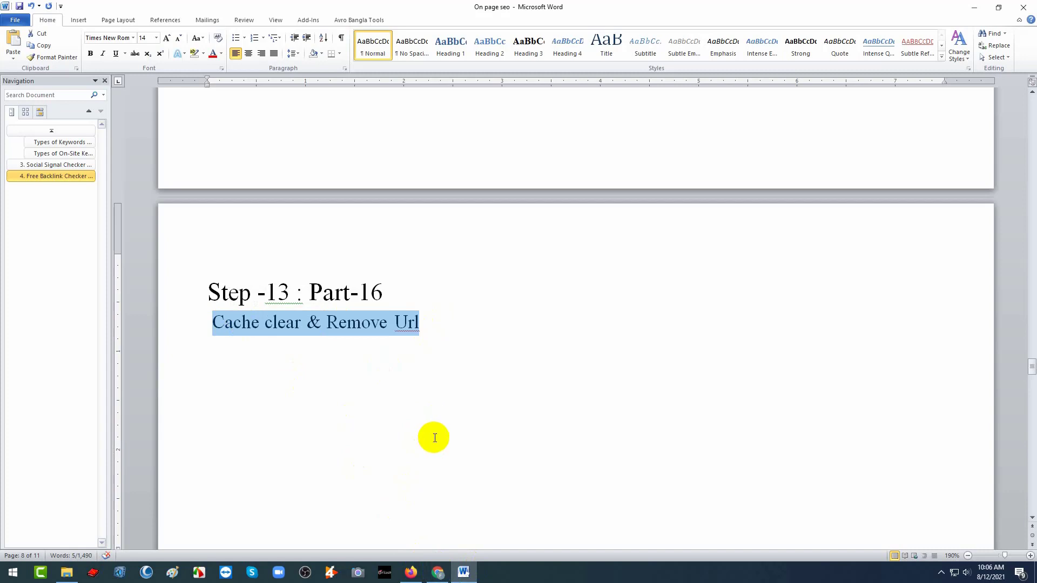
left_click(443, 578)
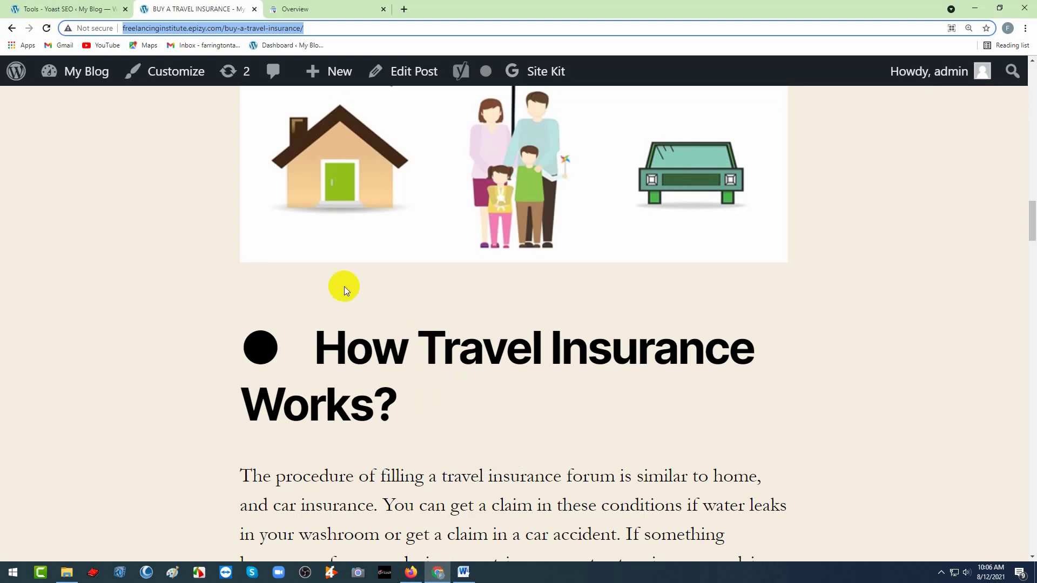
left_click(362, 6)
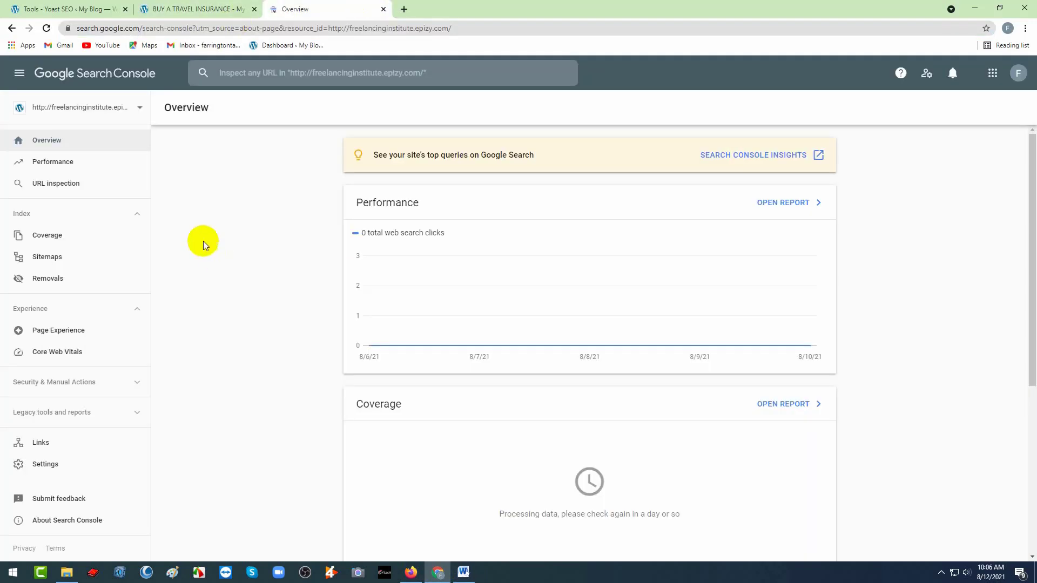
left_click(54, 187)
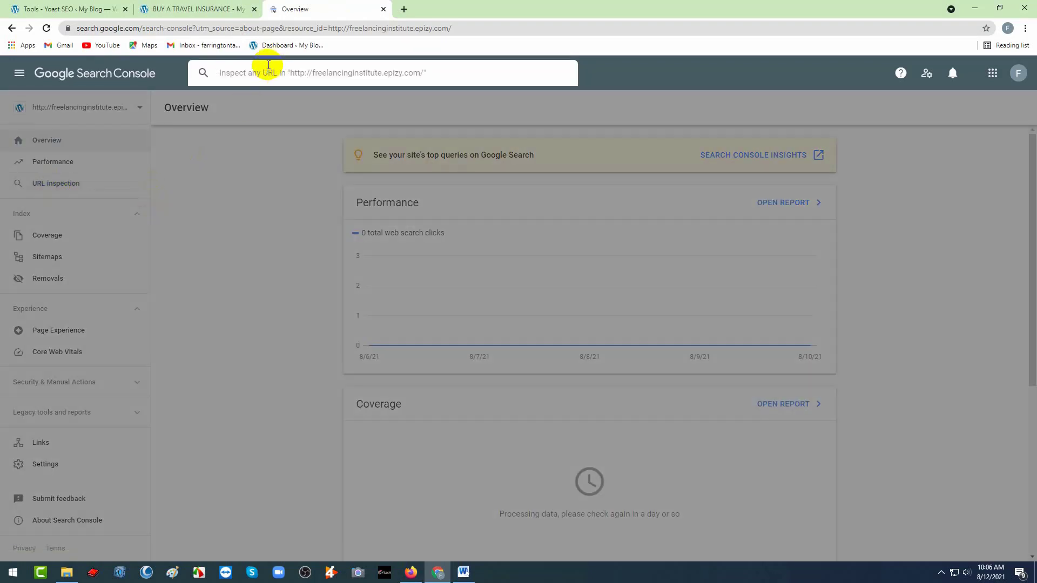
type("http://freelancinginstitute.epizy.com/buy-a-travel-insurance/")
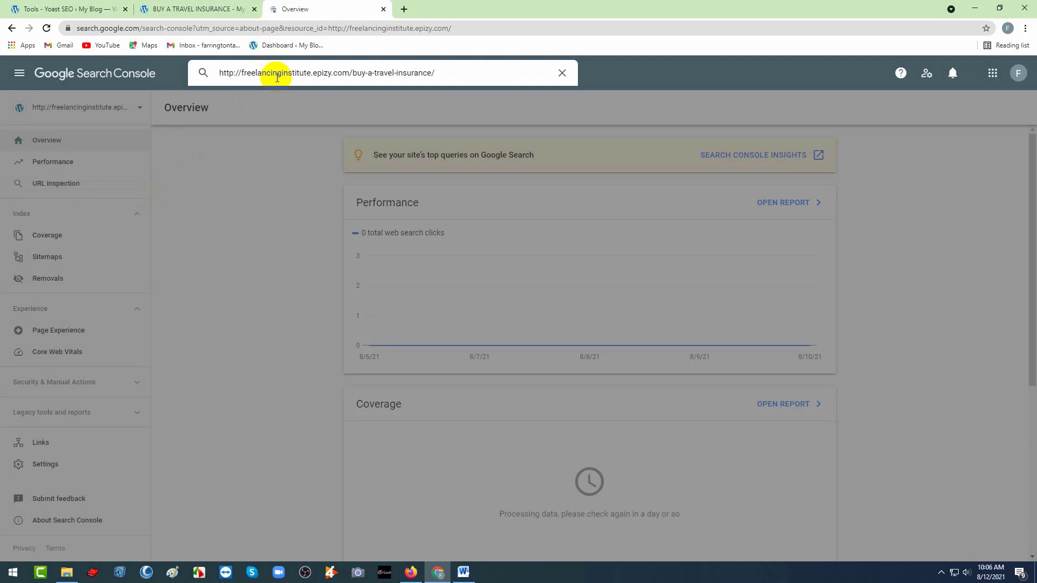
key("Return")
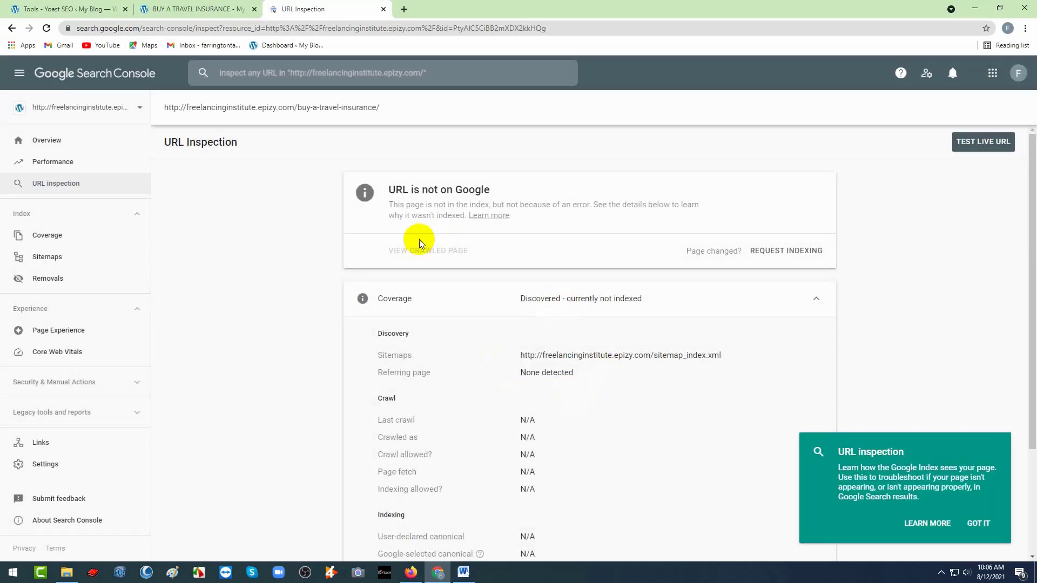
Highlight the inspected URL's index status, then run a live test of the URL and highlight its status heading.
left_click_drag(389, 189, 488, 187)
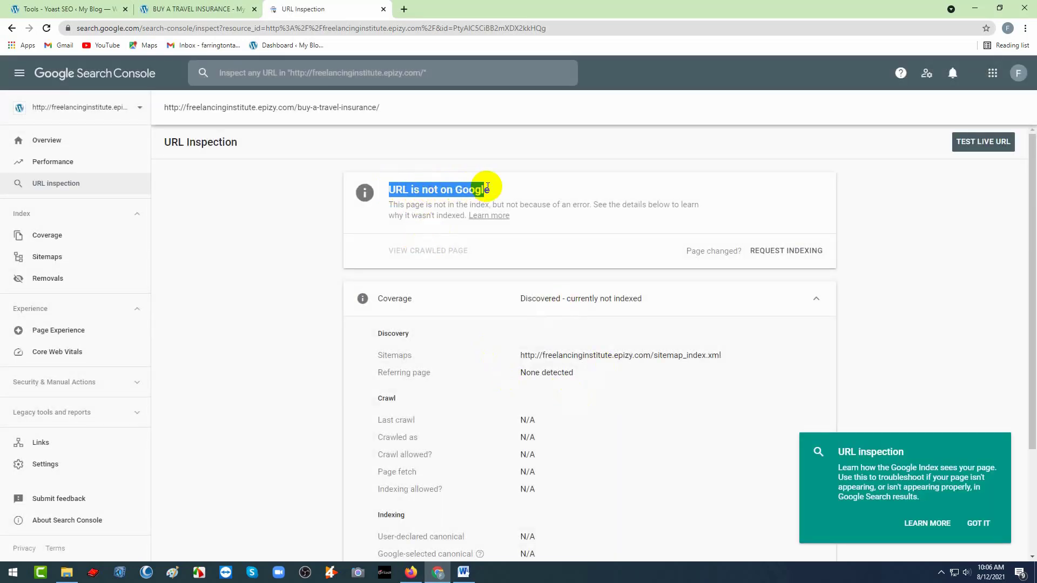
left_click(984, 145)
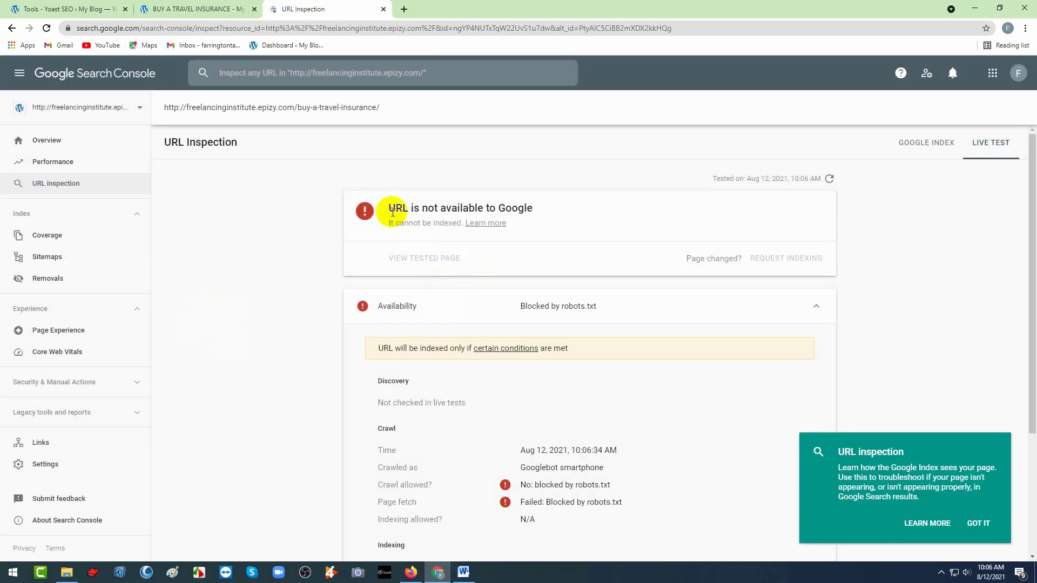
left_click_drag(389, 208, 533, 204)
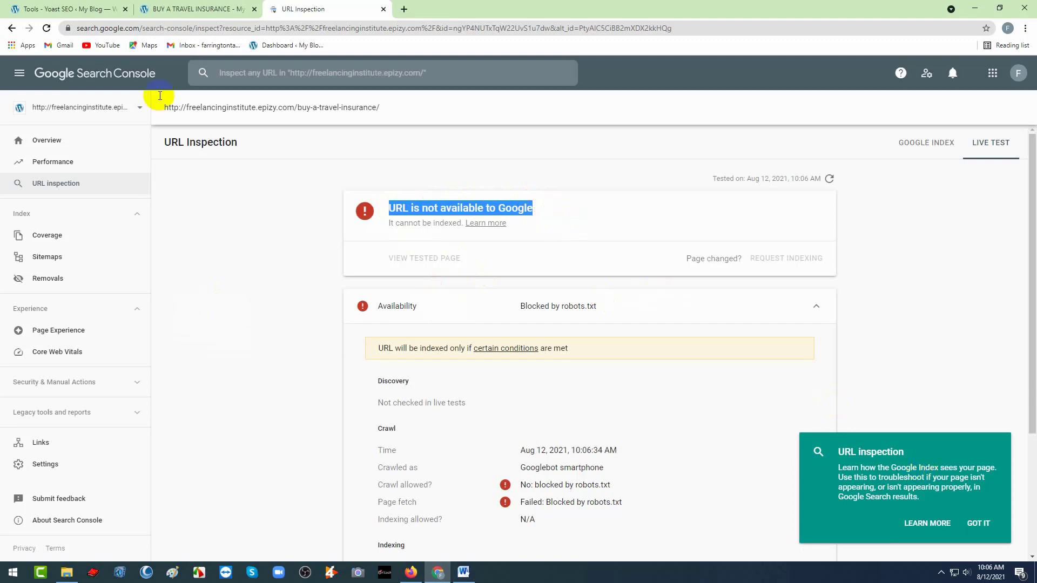
Return to the Google index report, frame the Request Indexing option in a temporary screen capture, and dismiss the URL inspection tip.
left_click(16, 30)
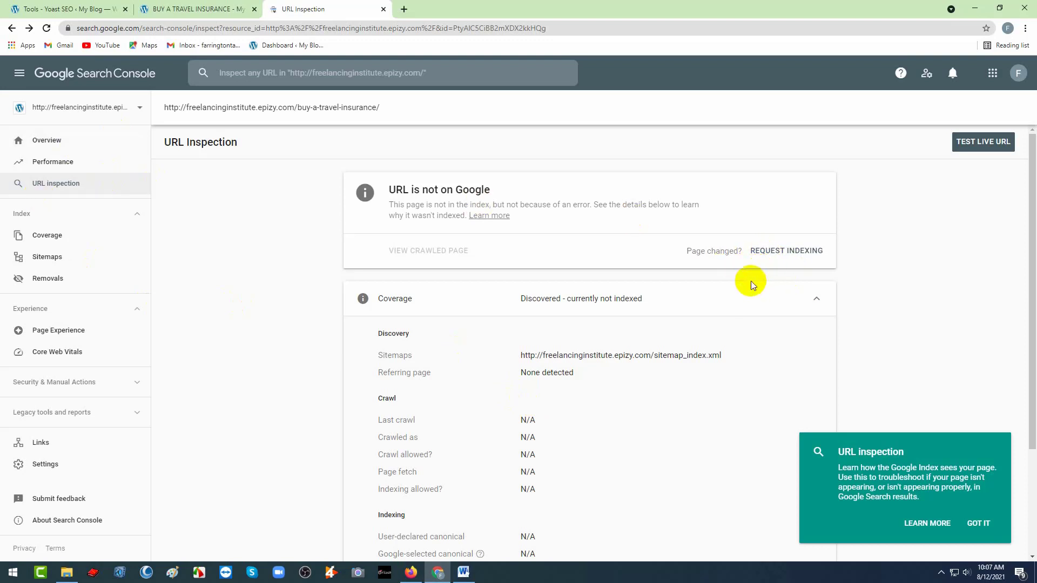
key("Print")
left_click_drag(736, 229, 858, 287)
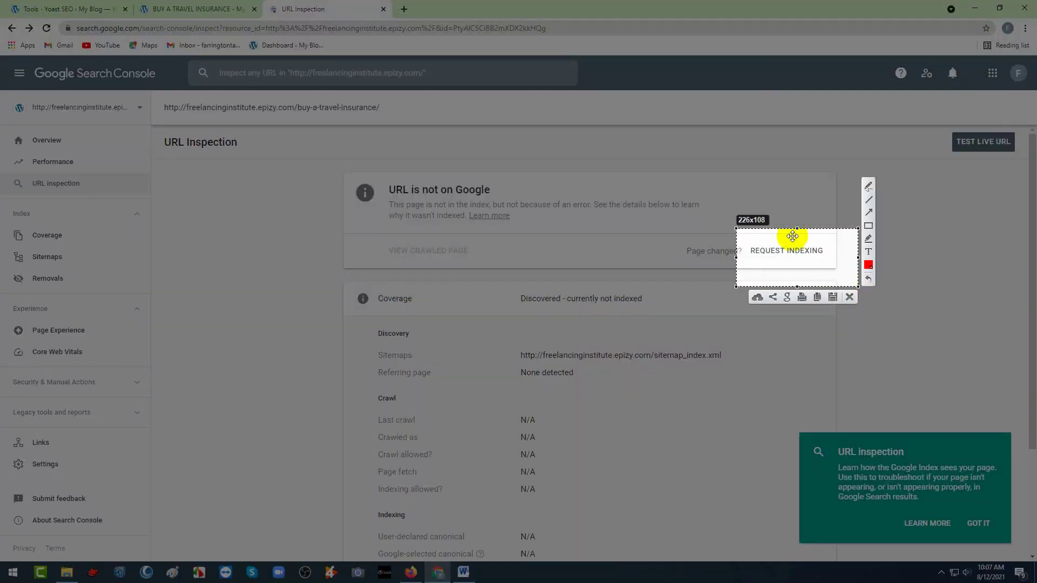
key("Escape")
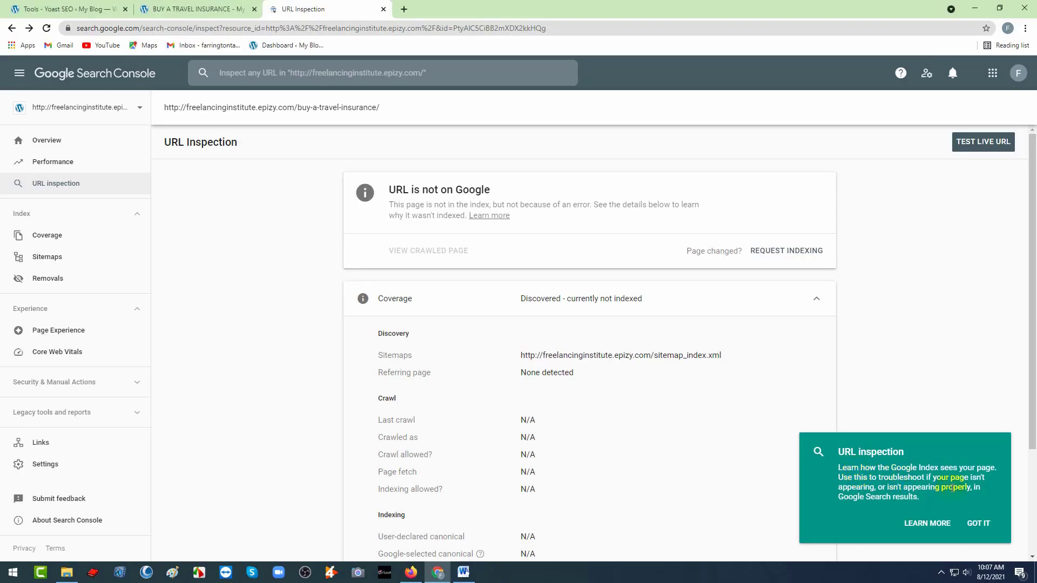
left_click(973, 525)
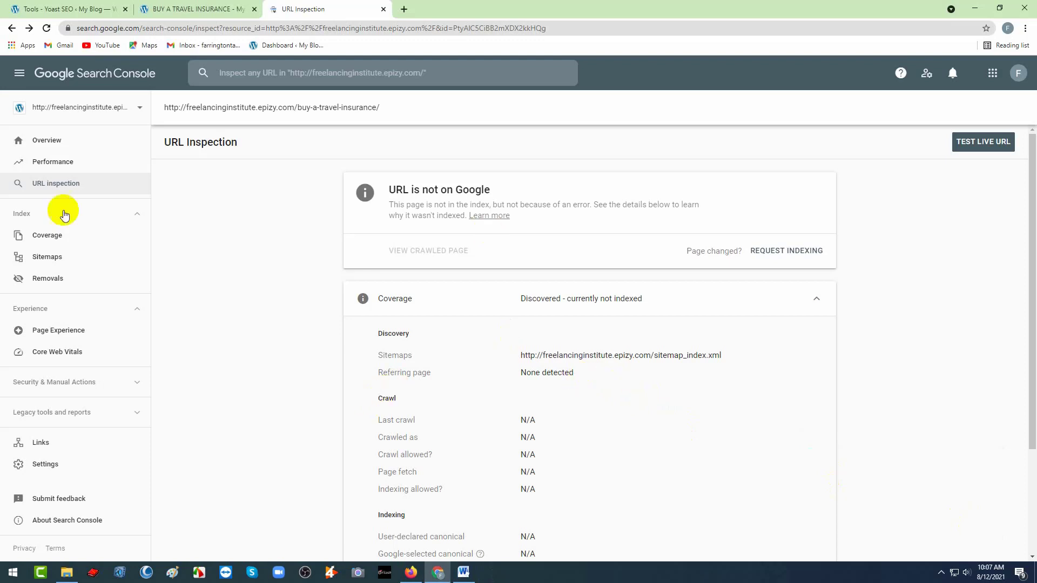
Open the Removals report, frame Outdated Content and SafeSearch Filtering in a temporary screen capture, and stay on Temporary Removals.
left_click(57, 279)
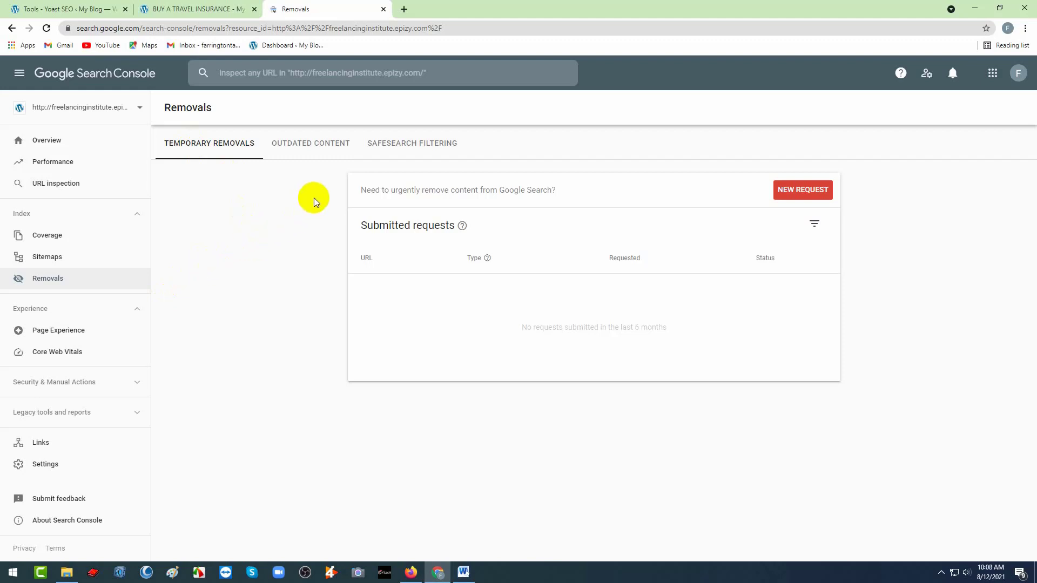
key("Print")
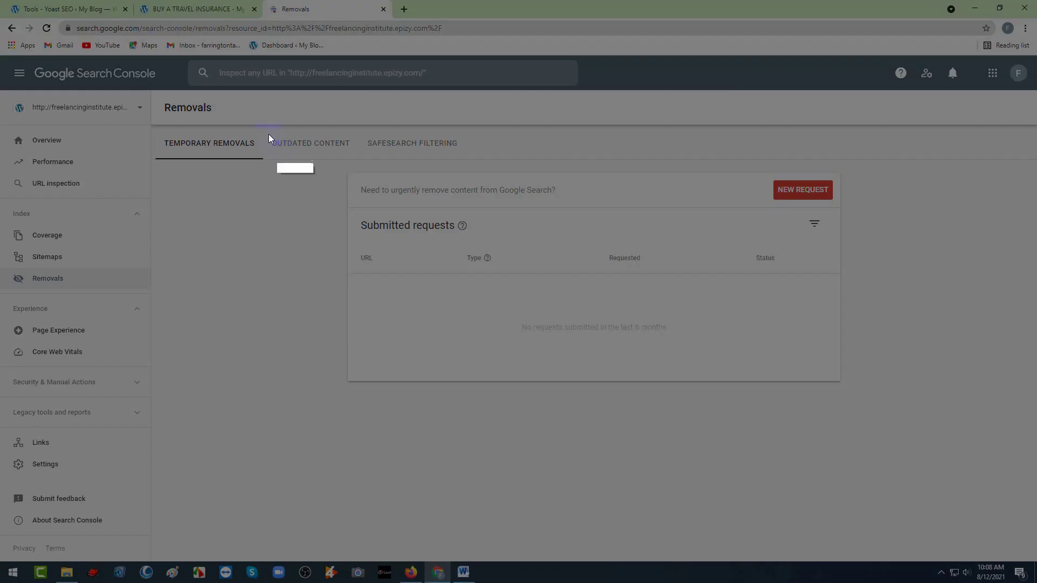
left_click_drag(264, 125, 507, 166)
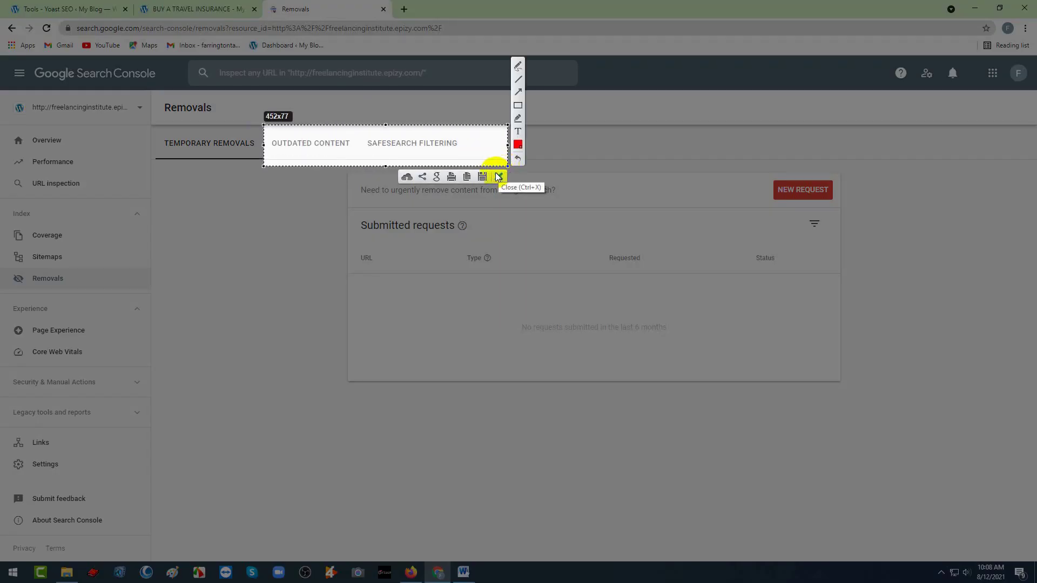
left_click(498, 176)
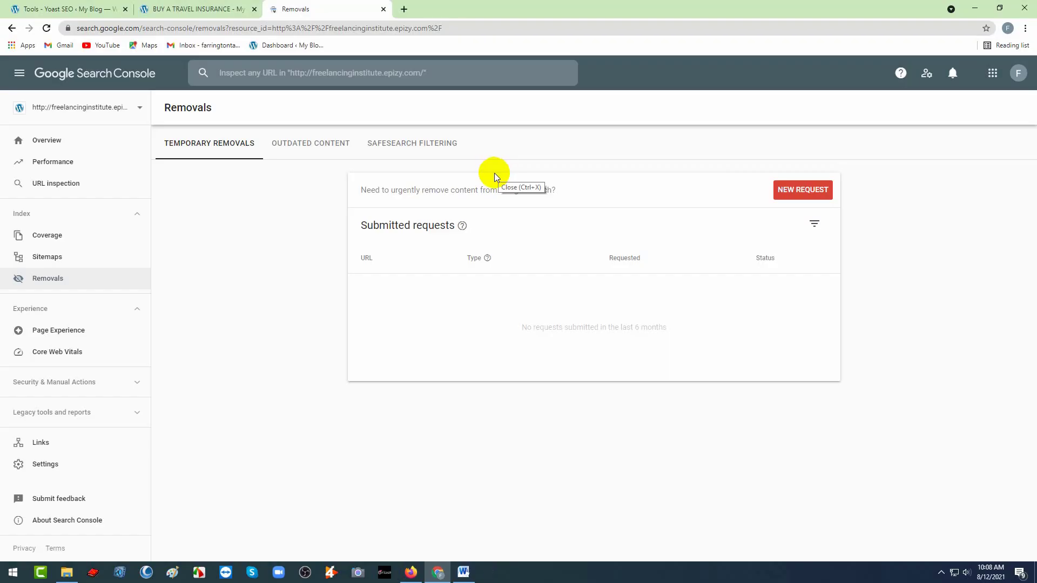
left_click(215, 146)
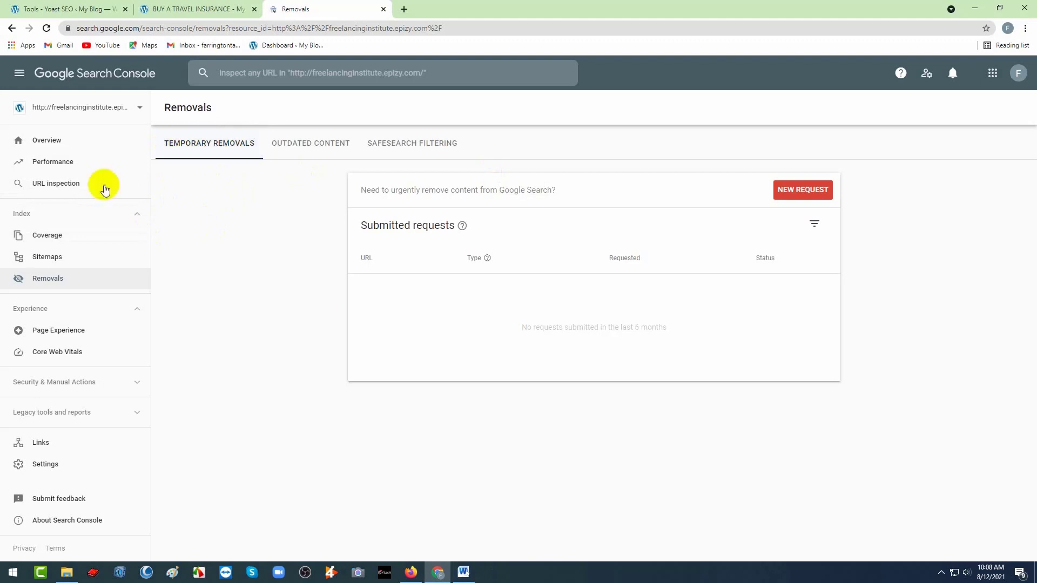
Start a new removal request and copy a screen capture with red rectangles around its Remove URL and Clear Cached URL options.
left_click(805, 193)
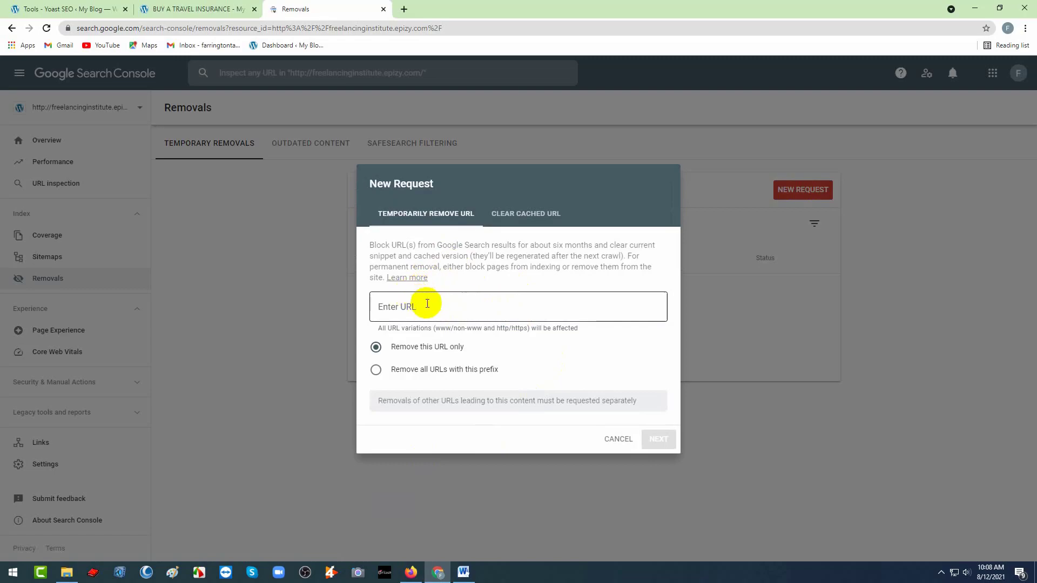
key("Print")
left_click_drag(361, 179, 407, 239)
left_click_drag(476, 277, 668, 297)
mouse_move(421, 203)
left_mouse_down()
mouse_move(504, 226)
mouse_move(569, 221)
left_mouse_up()
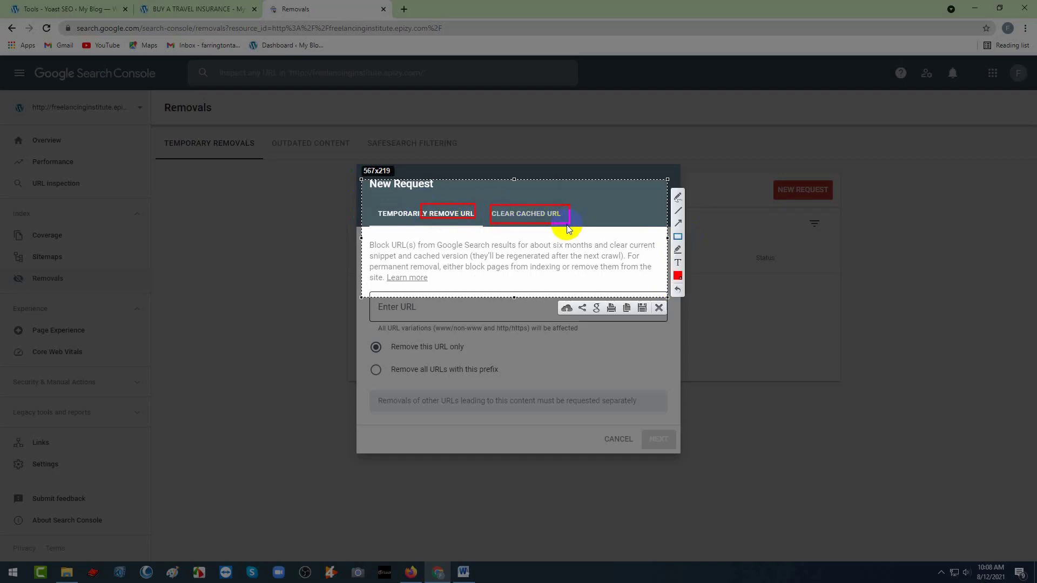
key("ctrl+c")
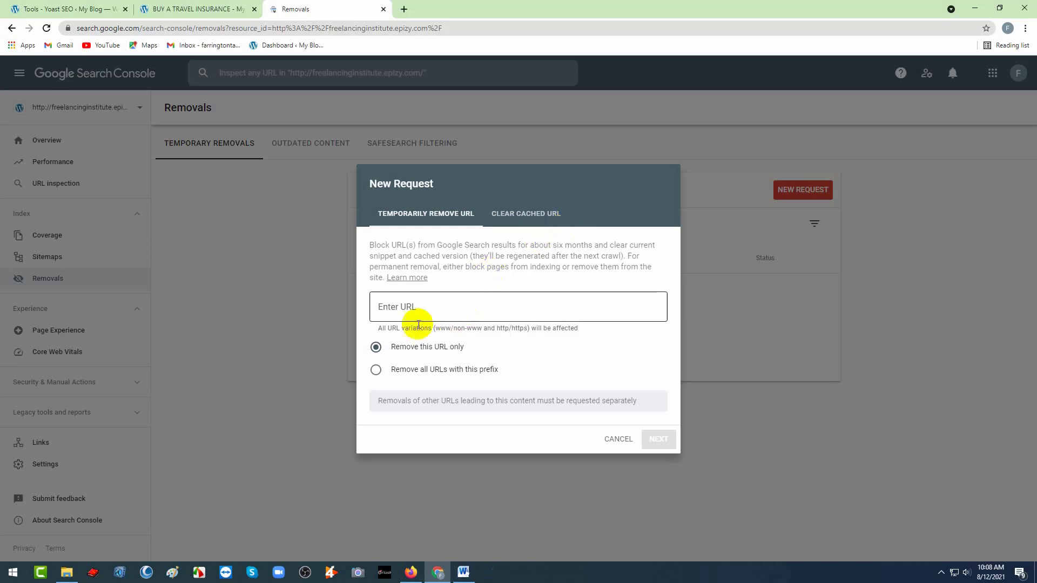
left_click(527, 214)
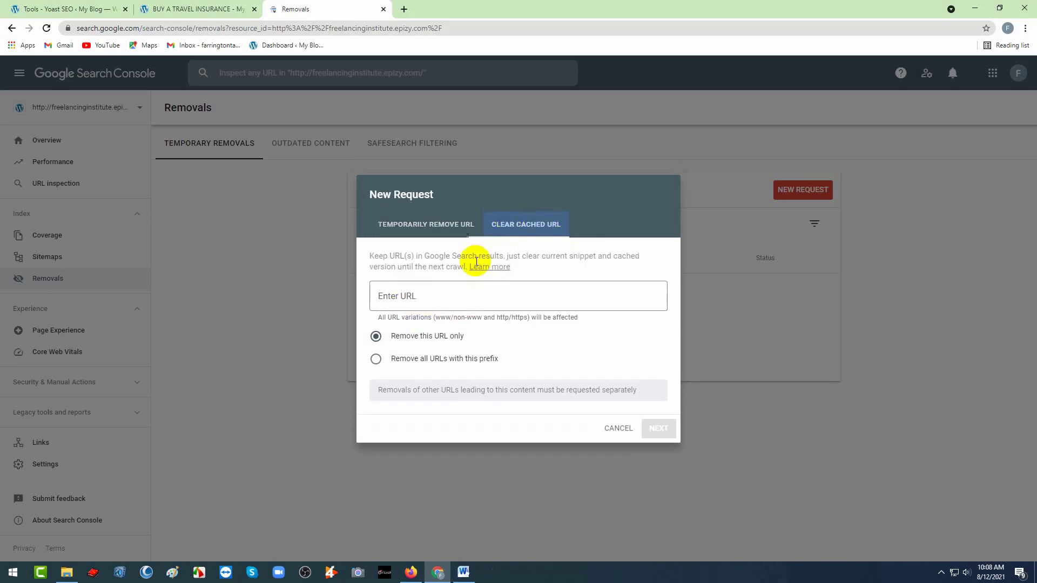
left_click(431, 220)
left_click(408, 309)
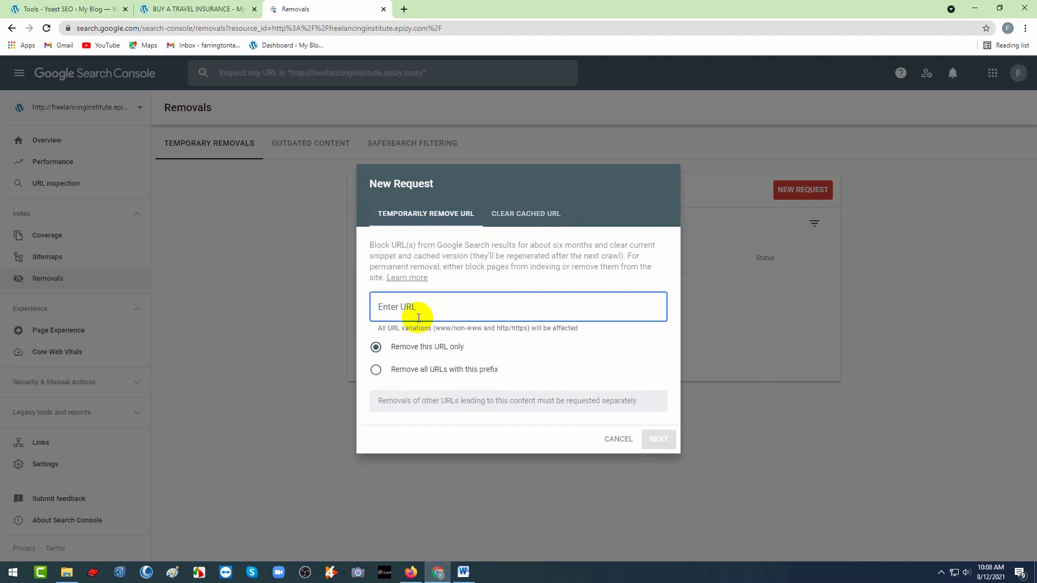
key("ctrl+v")
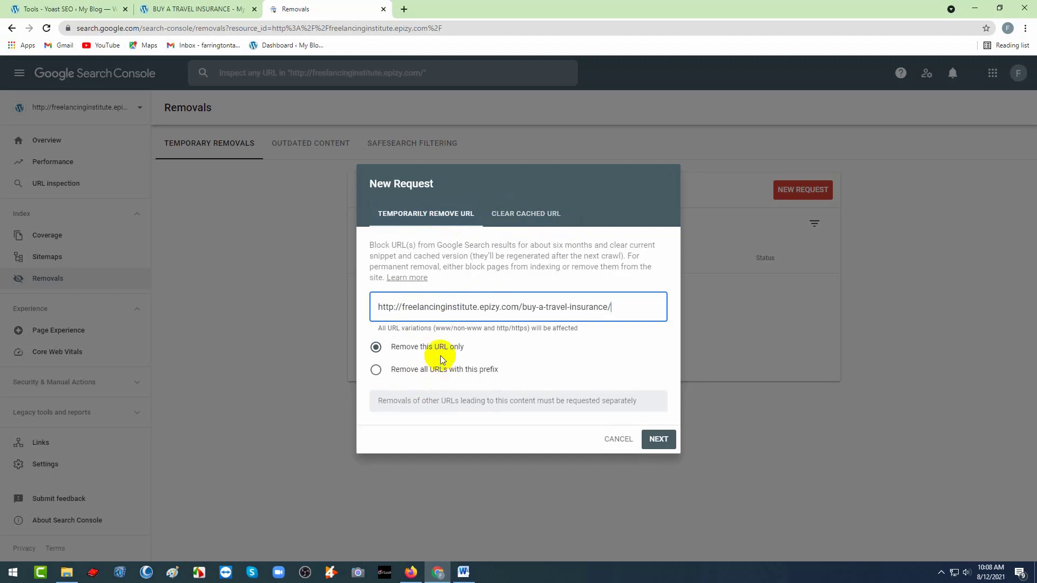
left_click(517, 307)
left_click_drag(518, 306, 380, 310)
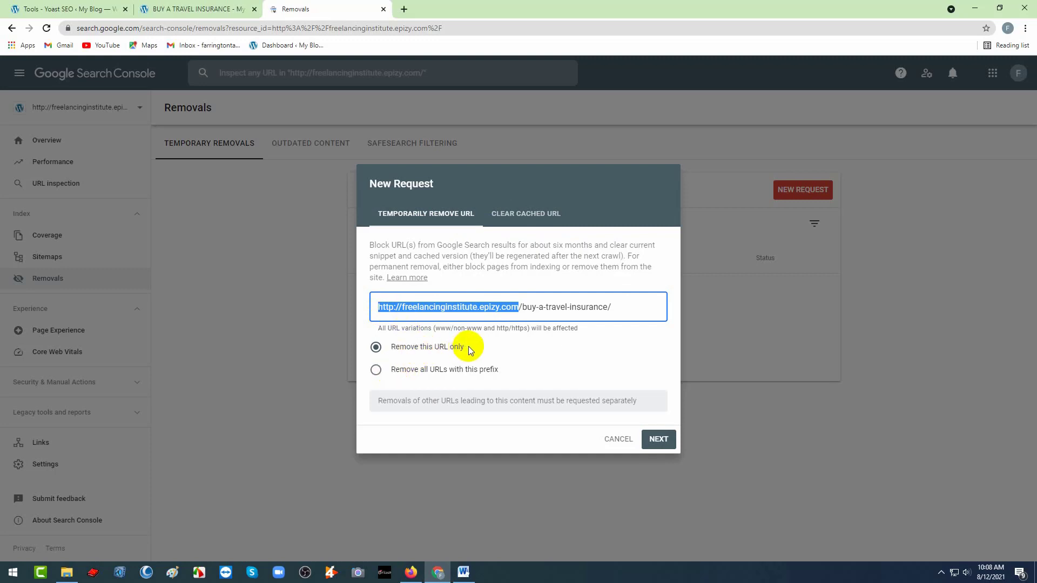
left_click_drag(618, 306, 392, 317)
left_click(474, 307)
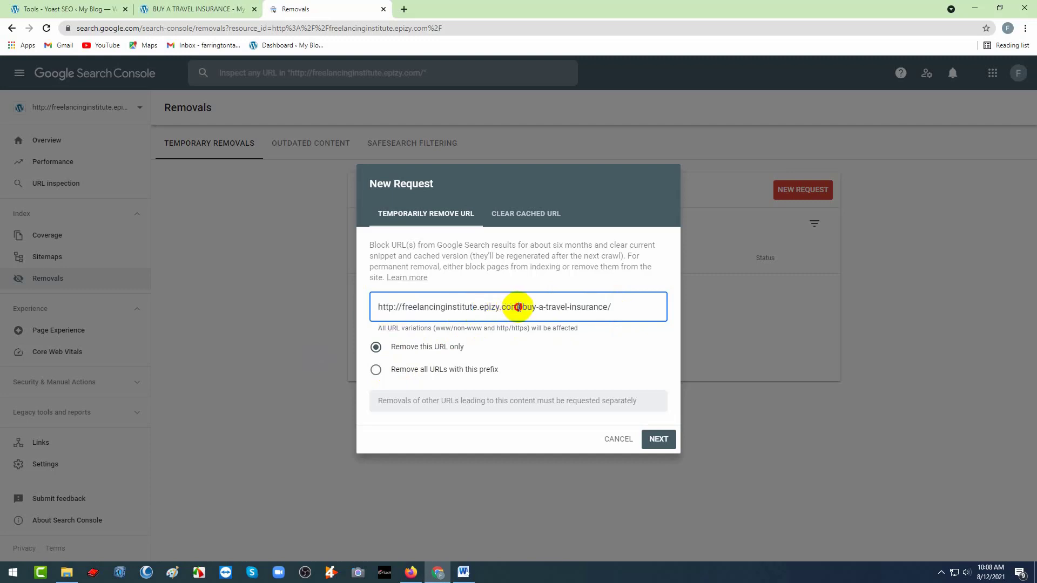
left_click_drag(519, 307, 383, 308)
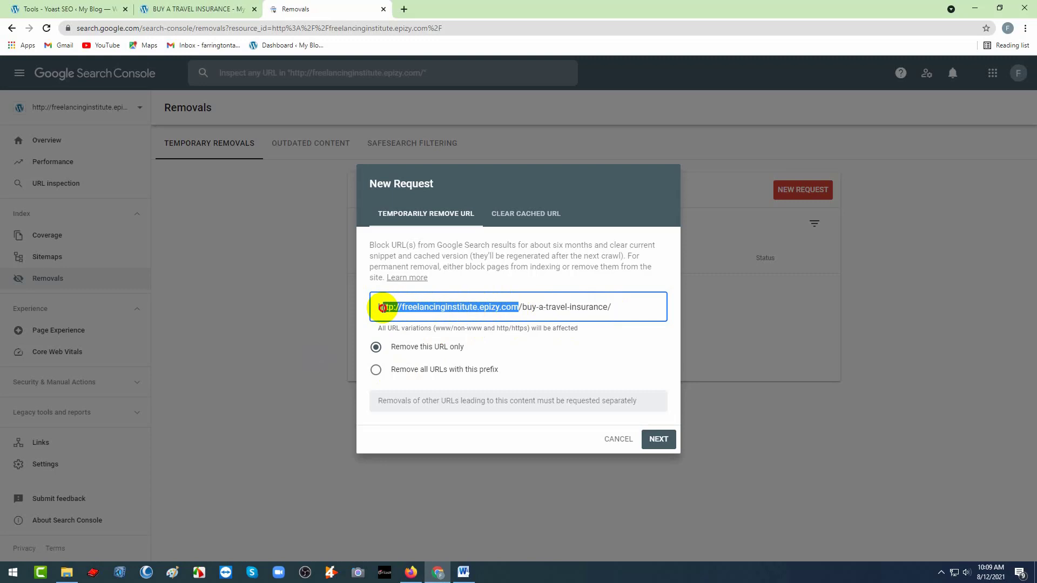
left_click_drag(383, 308, 373, 308)
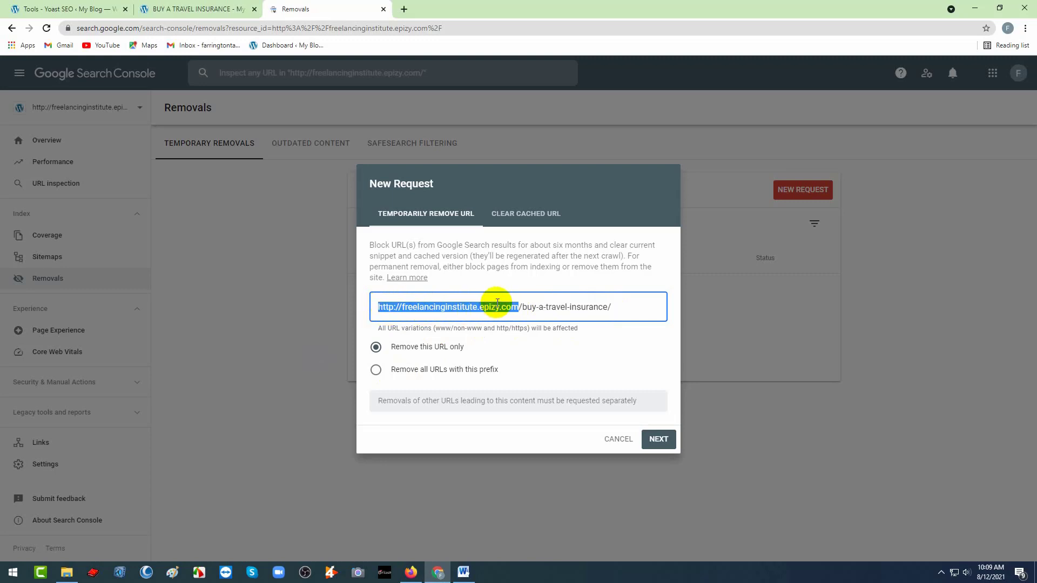
Try the Remove all URLs with this prefix option, return to Remove this URL only, and submit the temporary removal request.
left_click(403, 370)
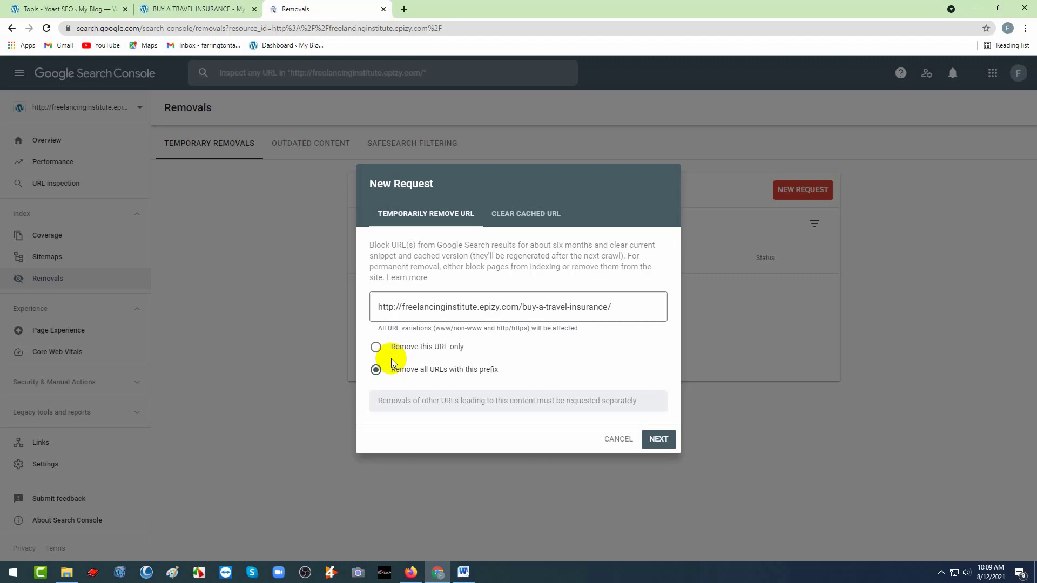
left_click(422, 349)
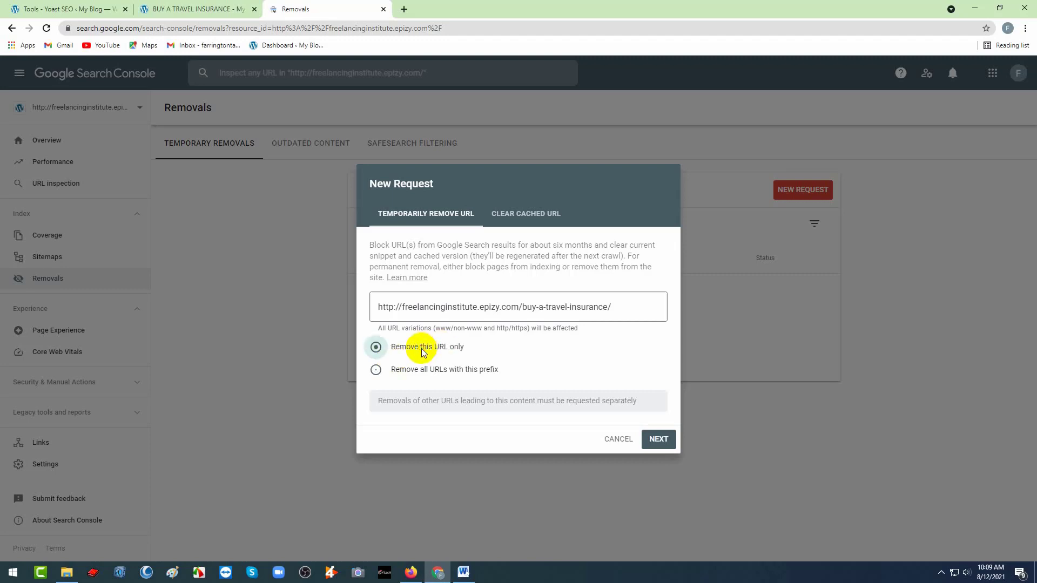
left_click(658, 438)
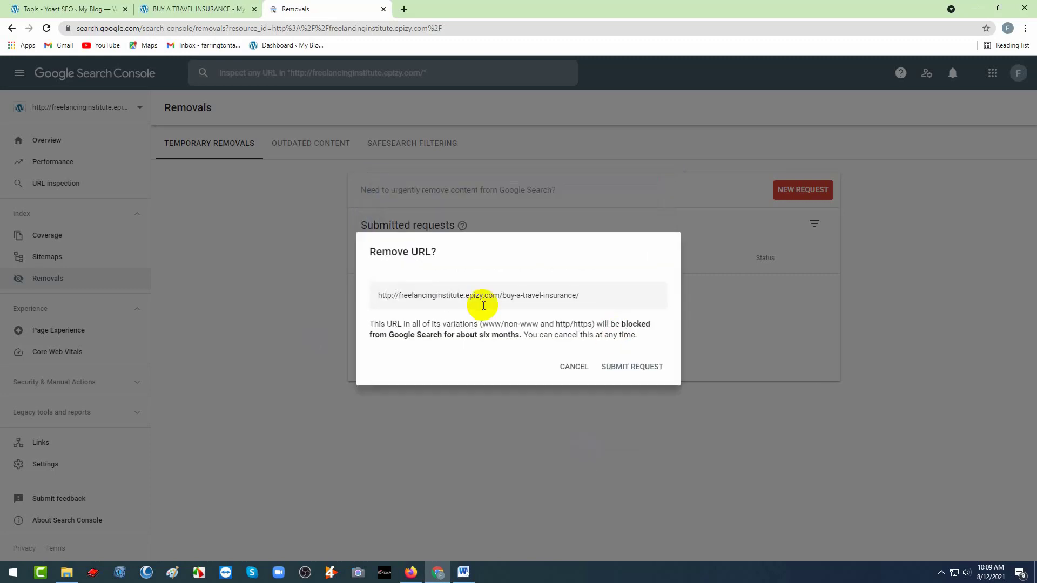
left_click(625, 365)
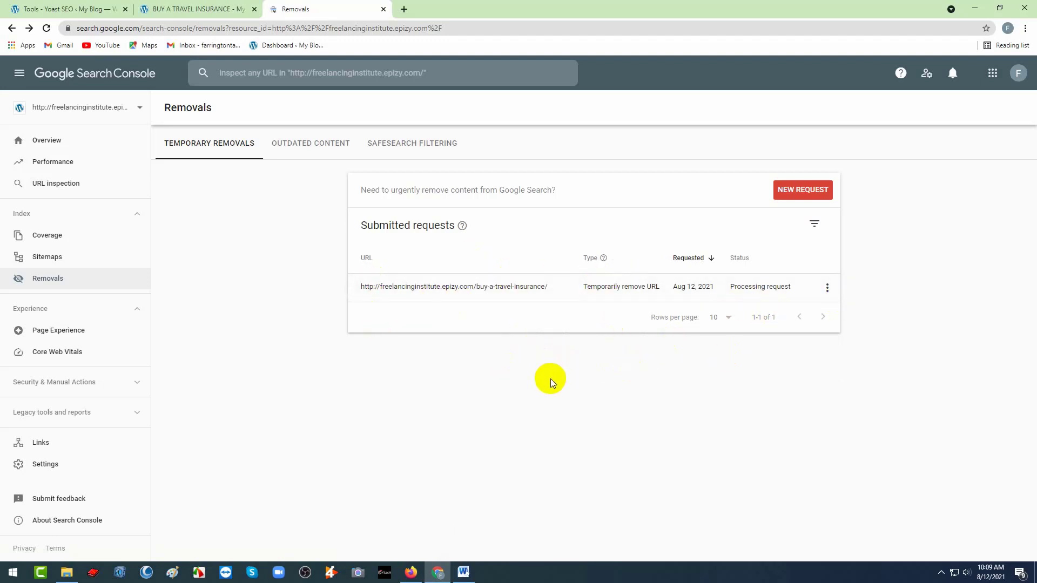
left_click(795, 197)
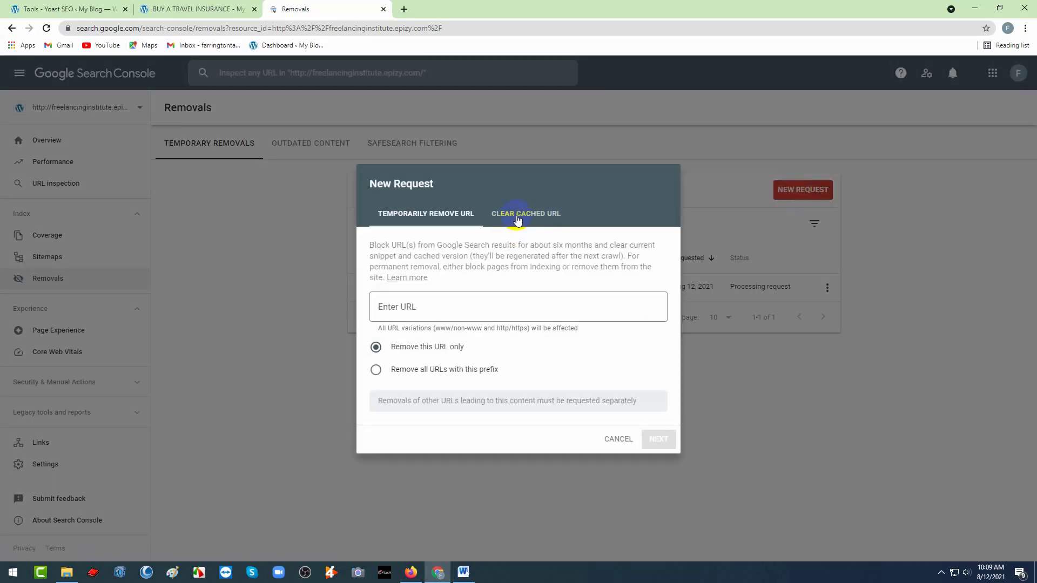
left_click(517, 217)
left_click(432, 293)
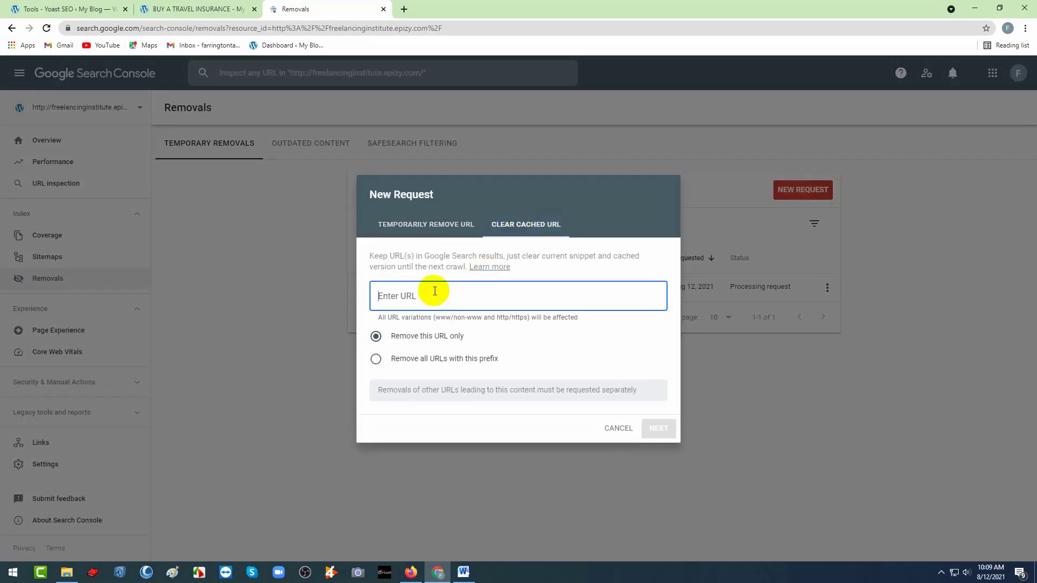
type("http://freelancinginstitute.epizy.com/buy-a-travel-insurance/")
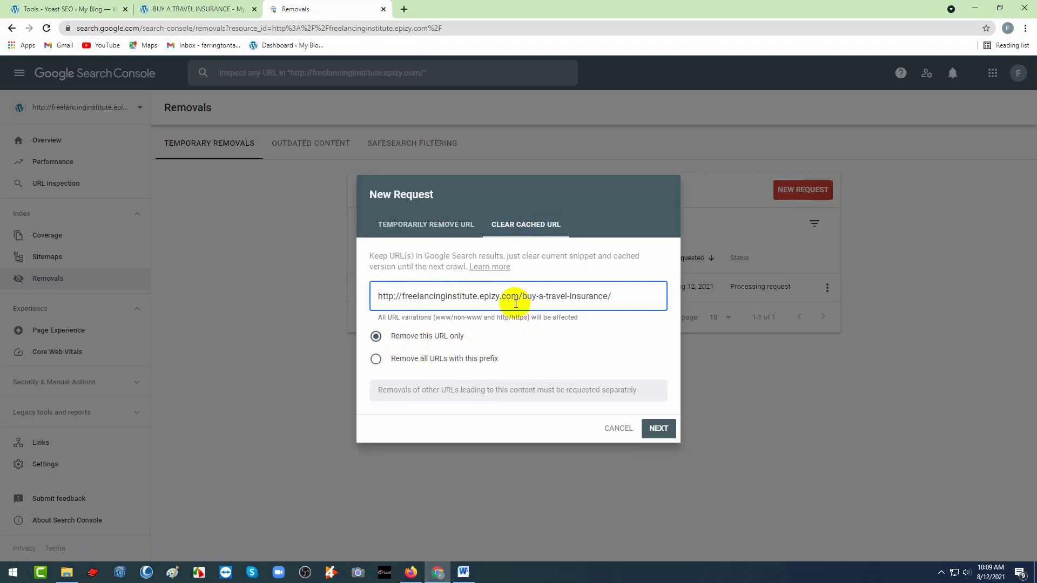
left_click_drag(518, 296, 372, 295)
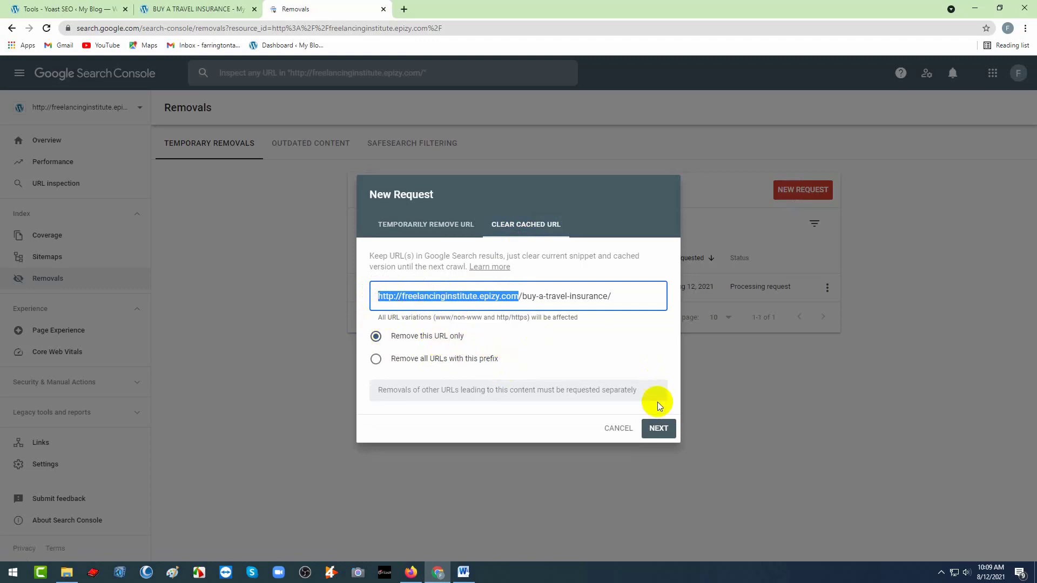
left_click(659, 428)
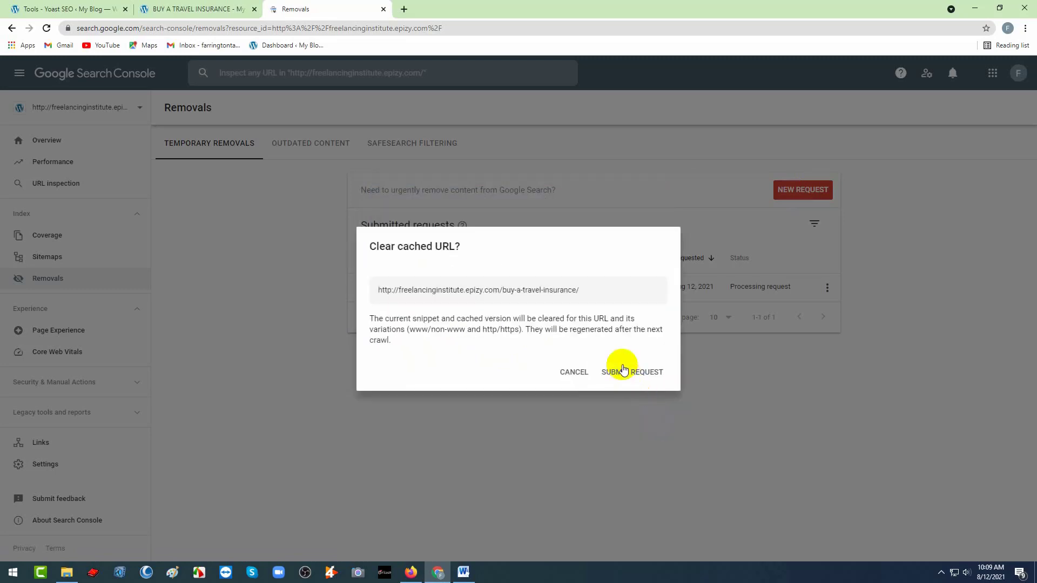
left_click(623, 371)
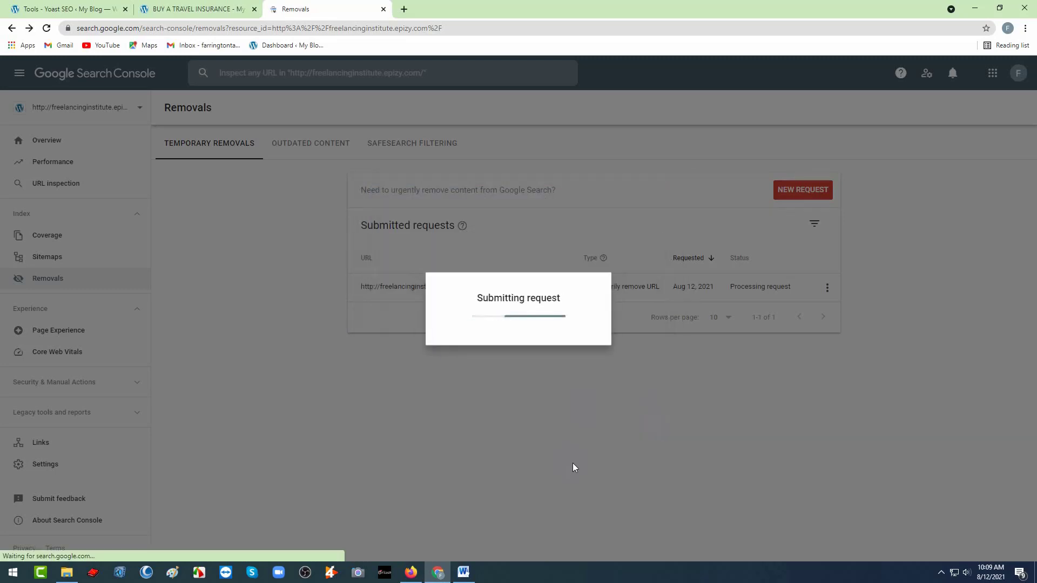
left_click(621, 330)
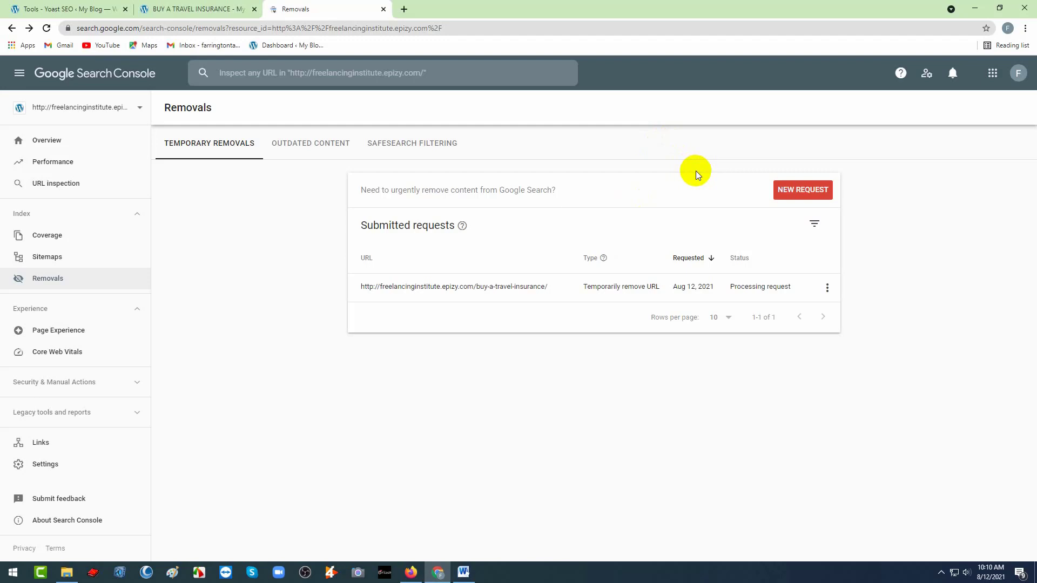
Compare the Temporarily Remove URL and Clear Cached URL forms in a new request, then dismiss it without submitting.
left_click(792, 186)
left_click(524, 214)
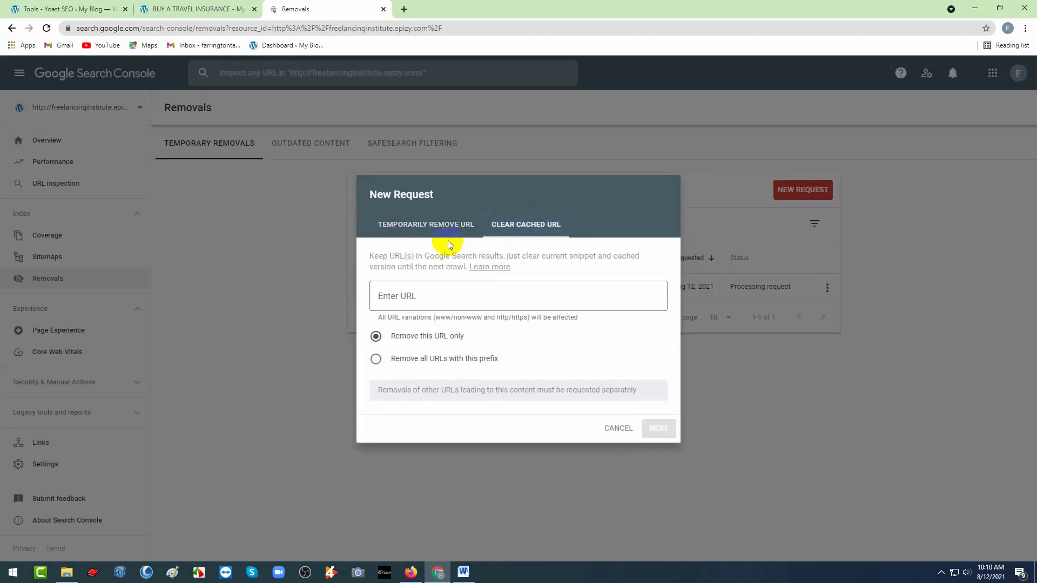
left_click(450, 214)
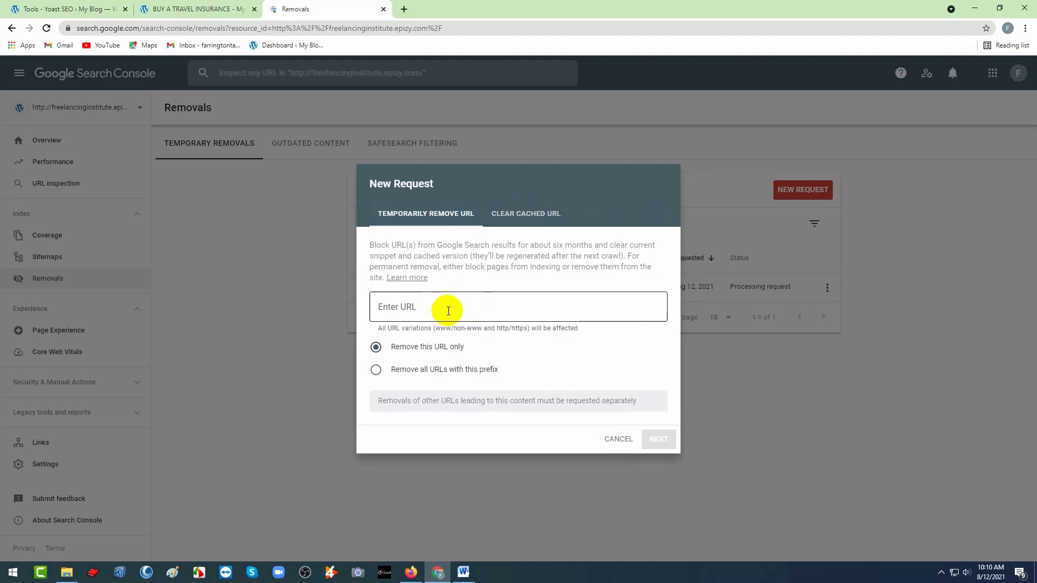
left_click(515, 216)
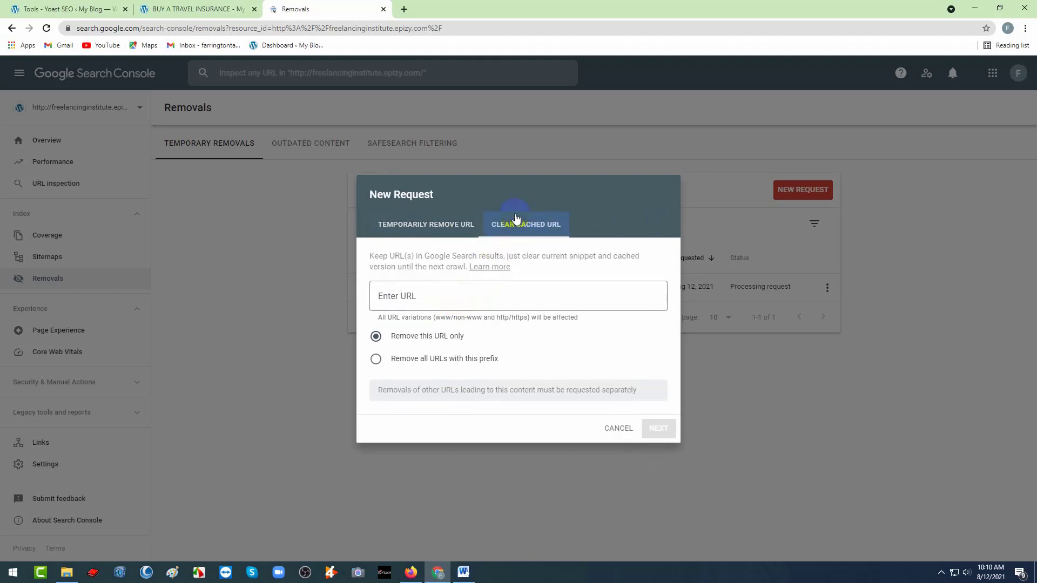
left_click(429, 298)
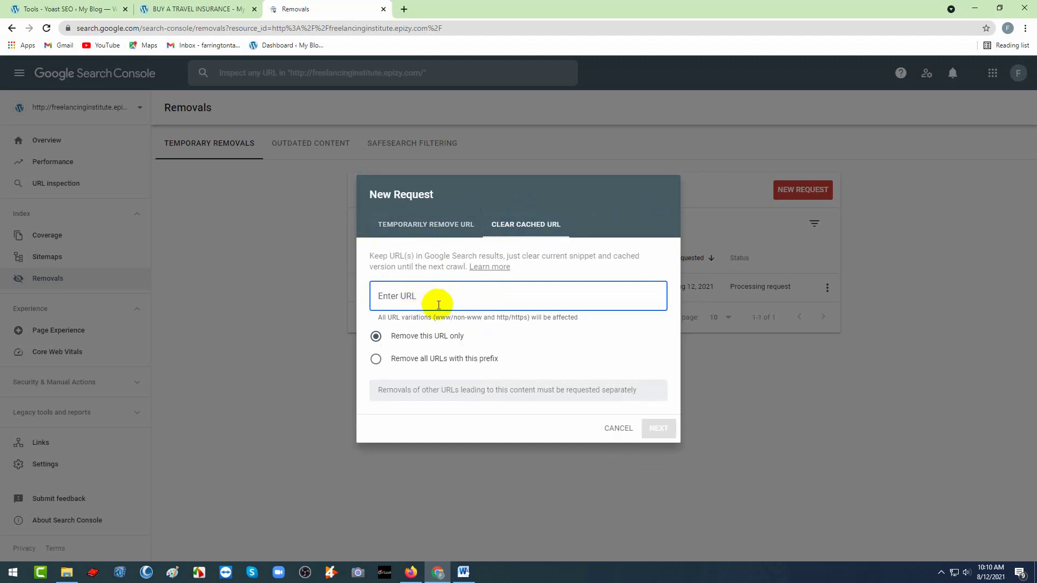
left_click(611, 428)
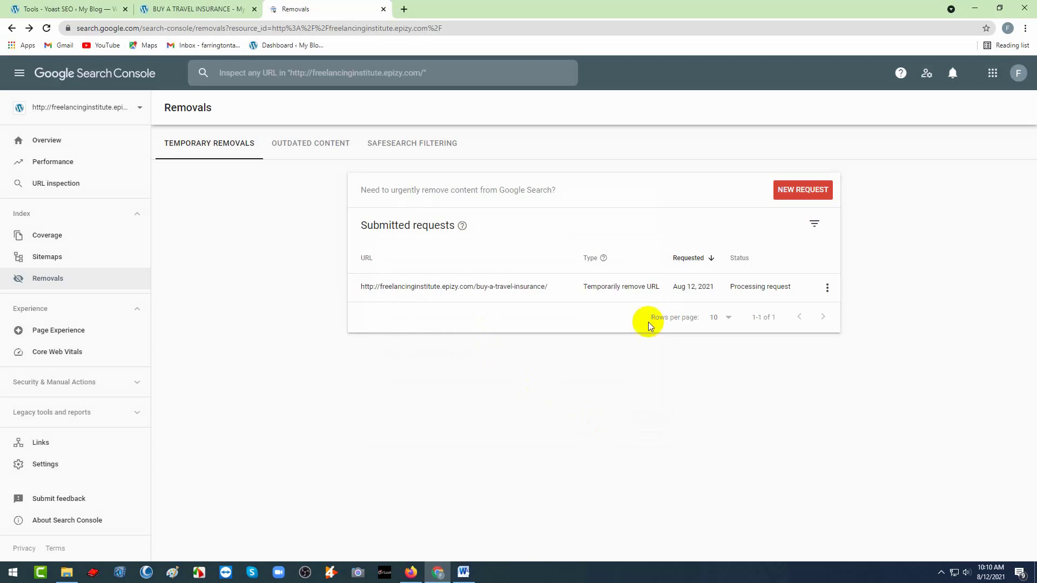
Cancel the submitted removal request for the buy-a-travel-insurance page and stay on Temporary Removals.
left_click(827, 288)
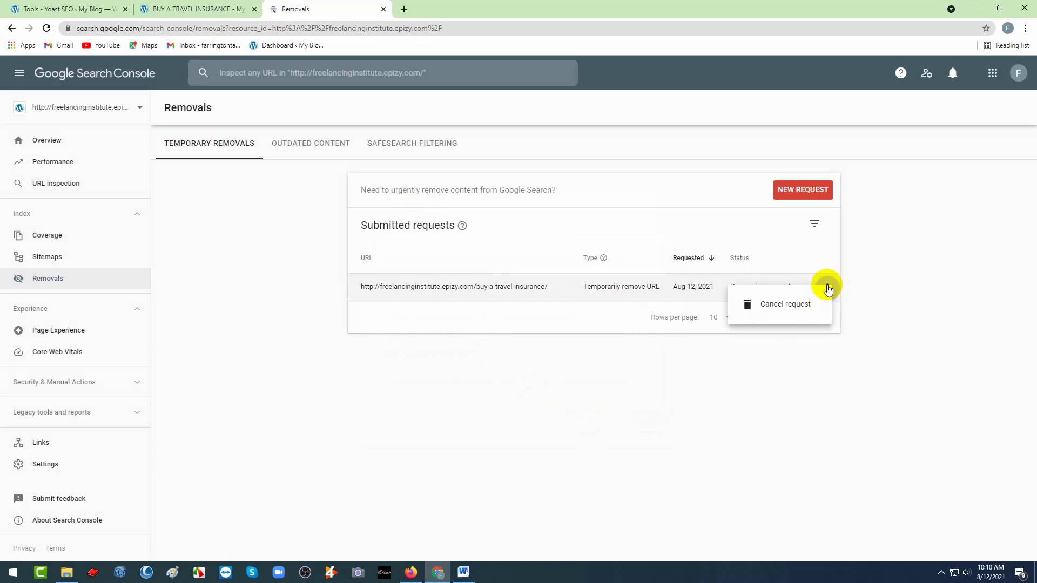
left_click(786, 304)
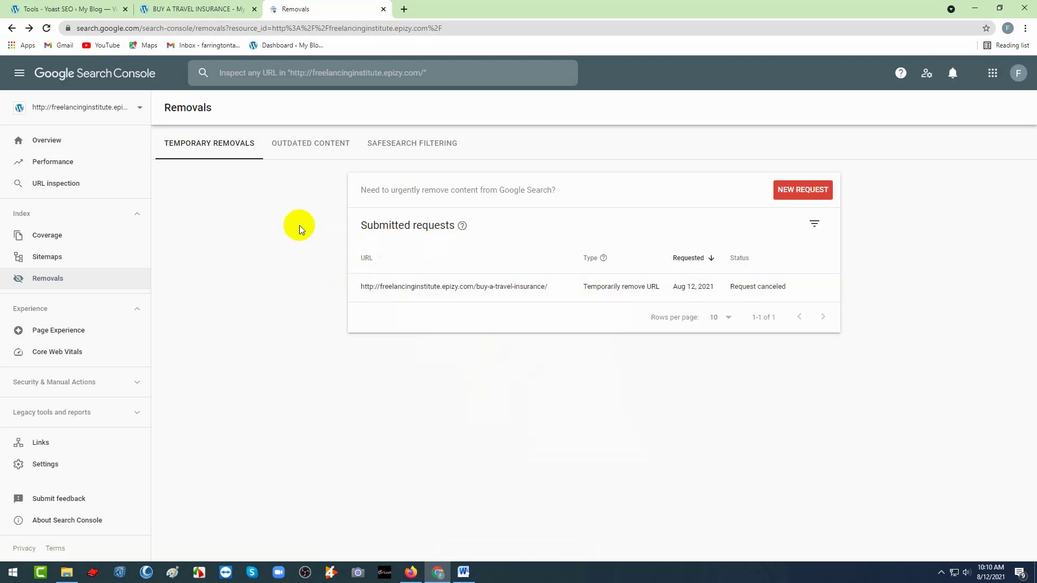
left_click(210, 142)
left_click(792, 191)
left_click(397, 312)
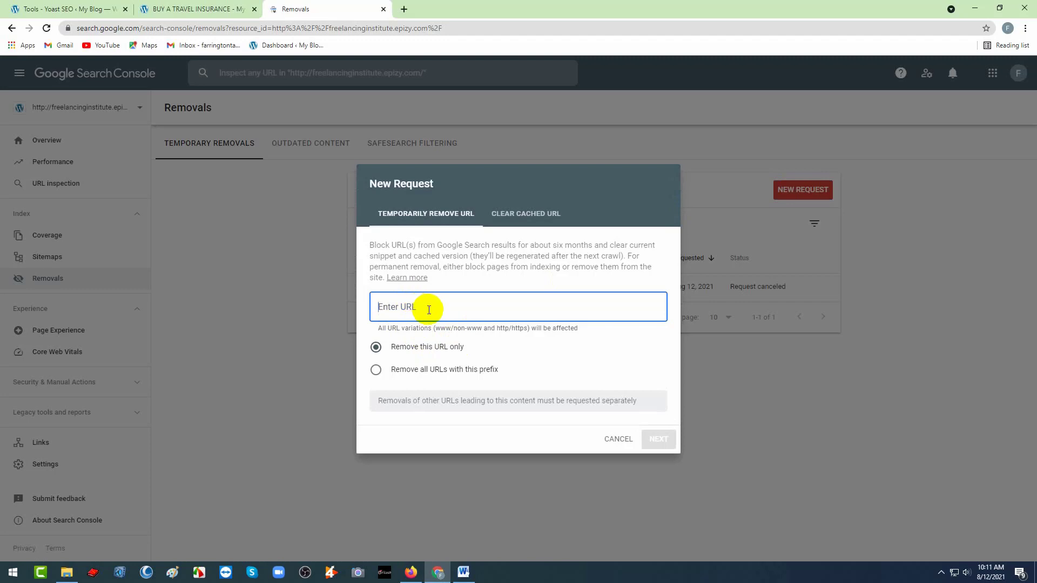
type("http://freelancinginstitute.epizy.com/buy-a-travel-insurance/")
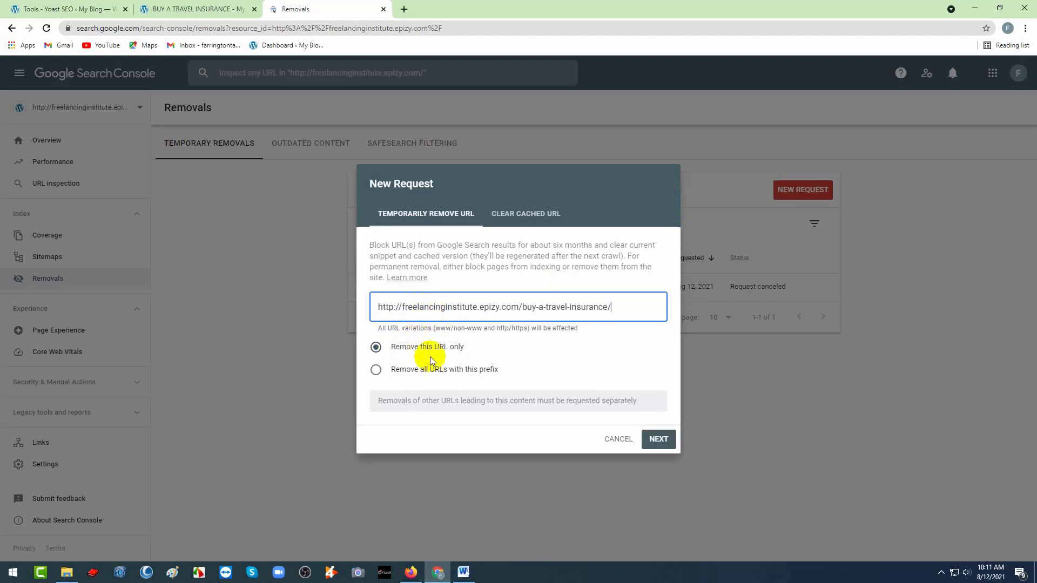
left_click(659, 440)
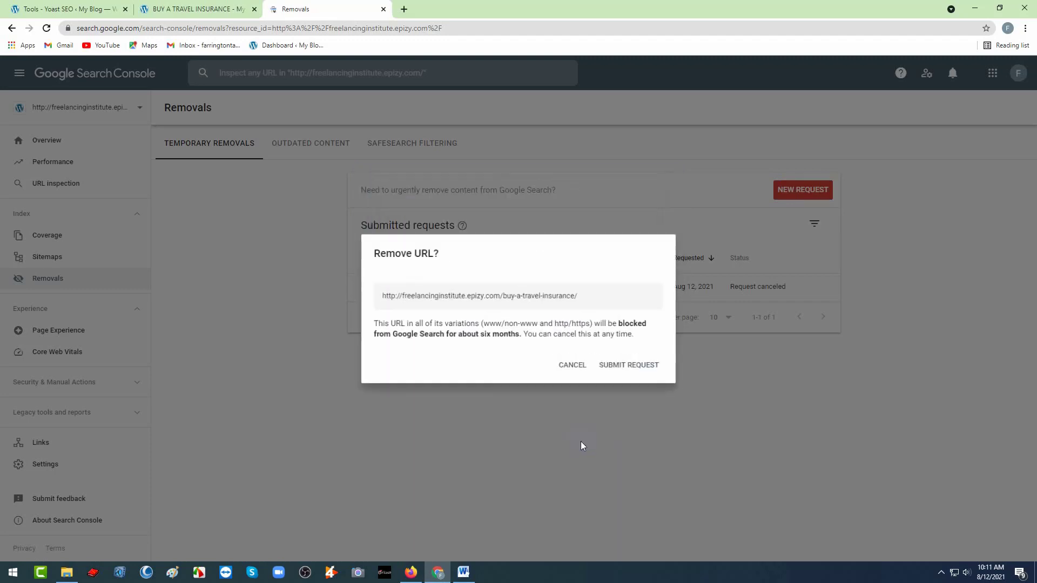
left_click(638, 372)
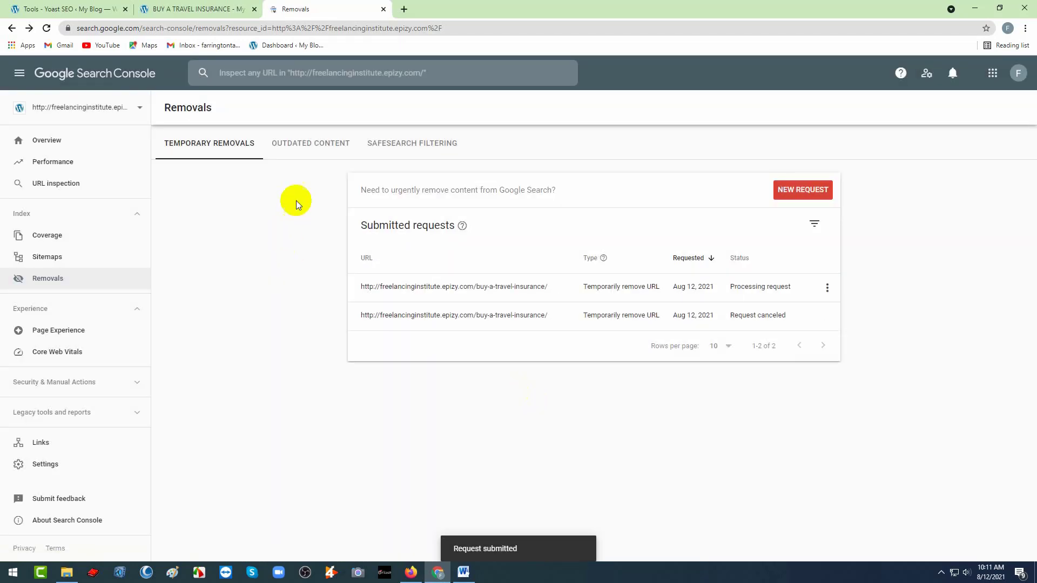
left_click(804, 191)
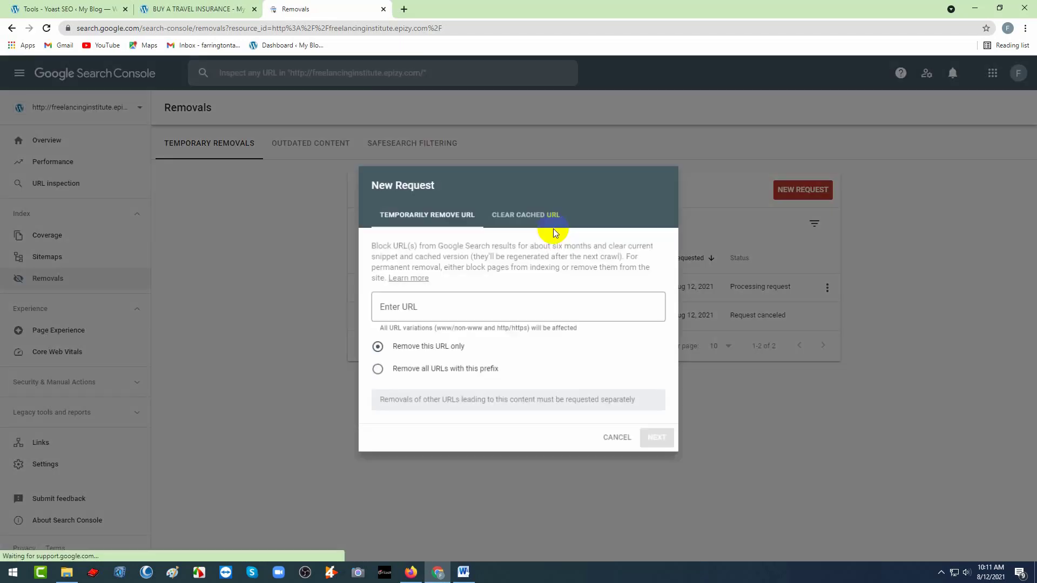
left_click(502, 219)
left_click(405, 300)
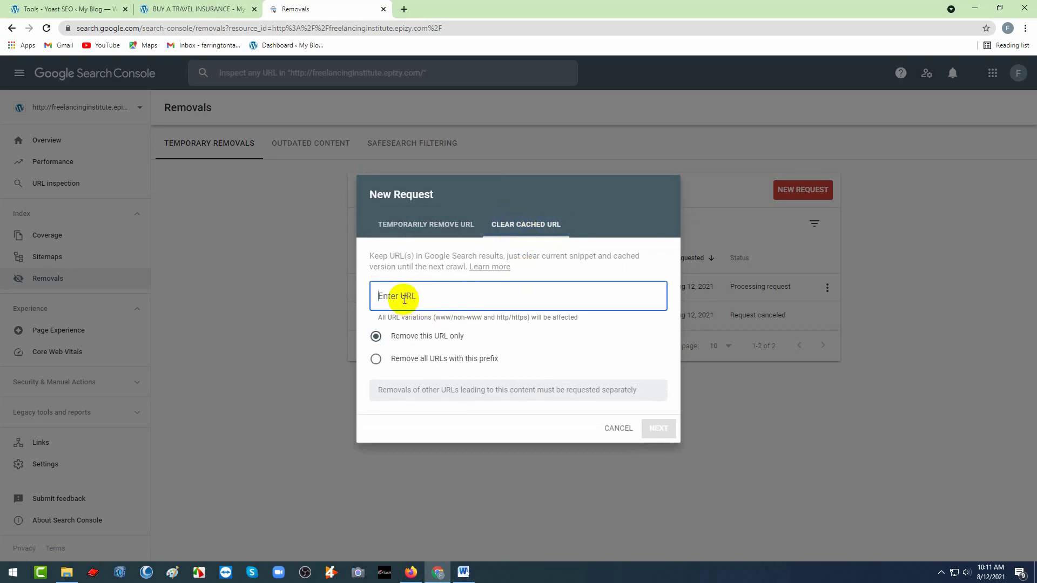
type("http://freelancinginstitute.epizy.com/buy-a-travel-insurance/")
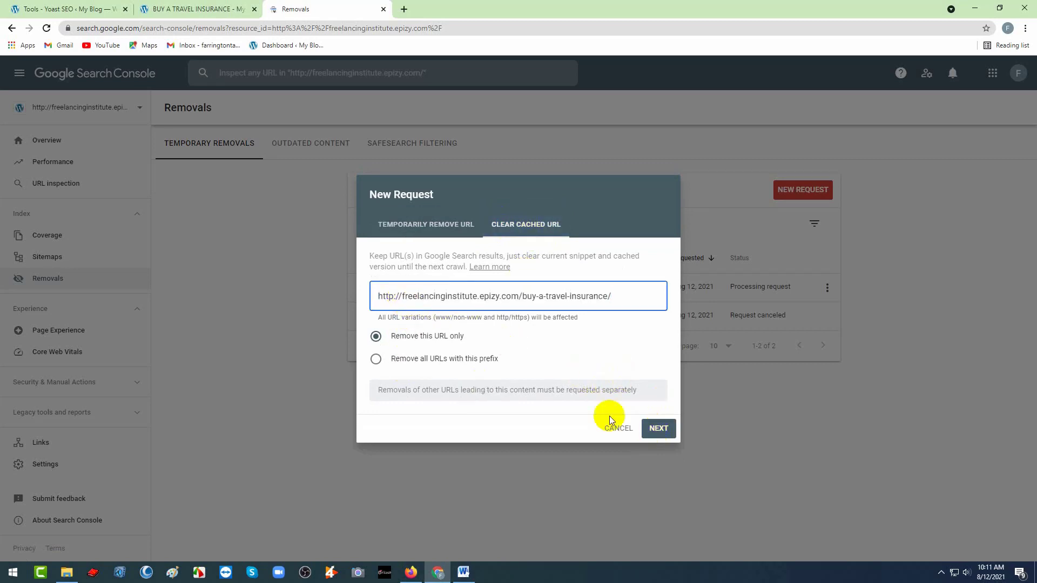
left_click(668, 429)
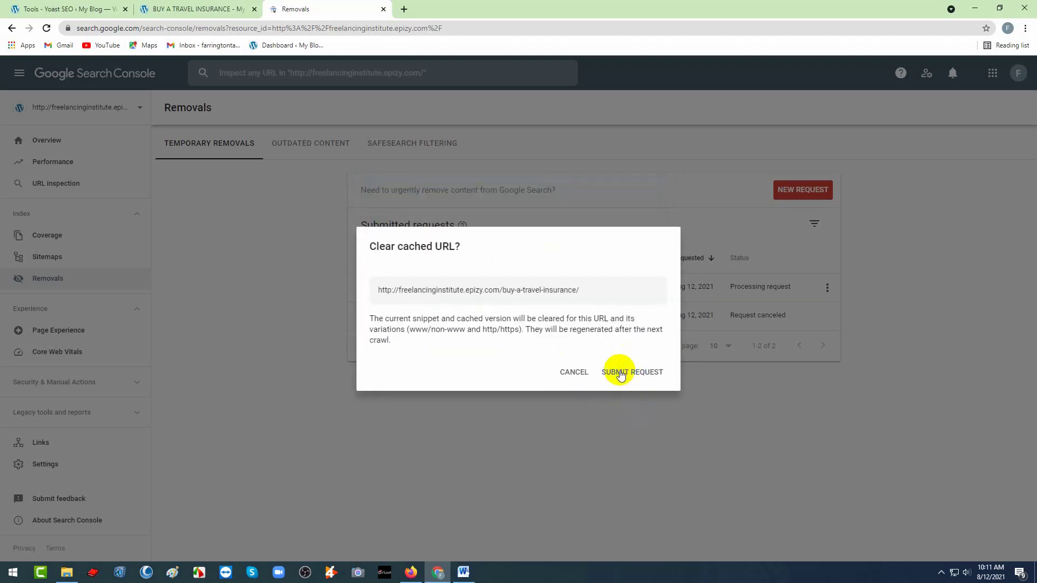
left_click(621, 373)
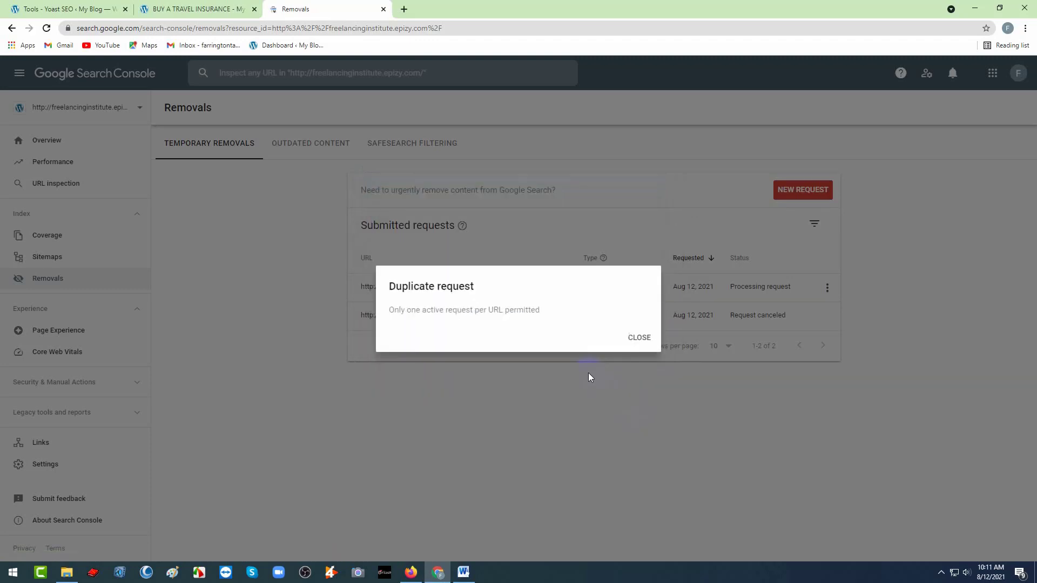
left_click(641, 336)
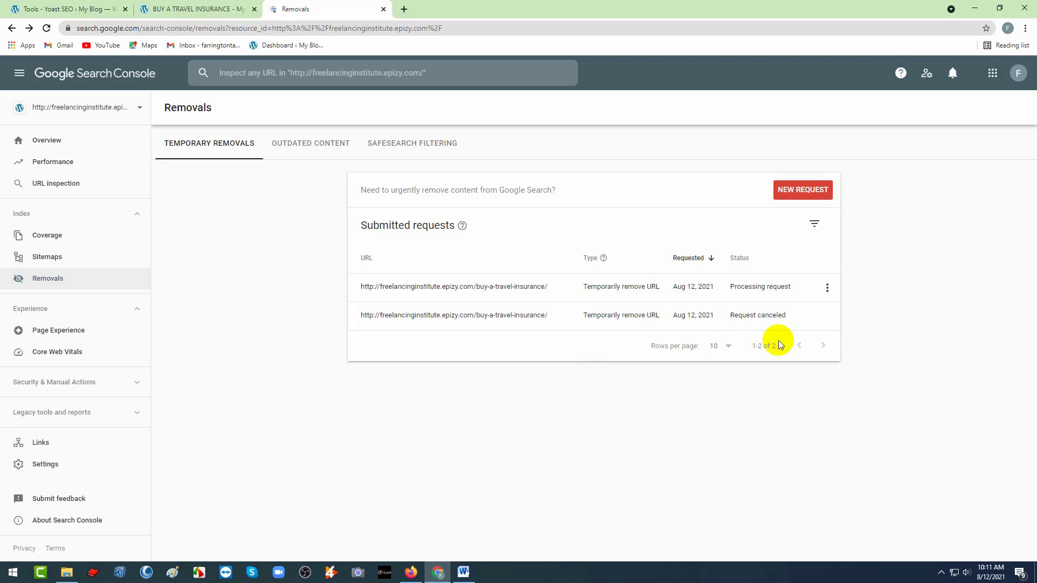
Check the actions available for the processing removal request without cancelling it, and review the Outdated Content and SafeSearch Filtering requests.
left_click(829, 289)
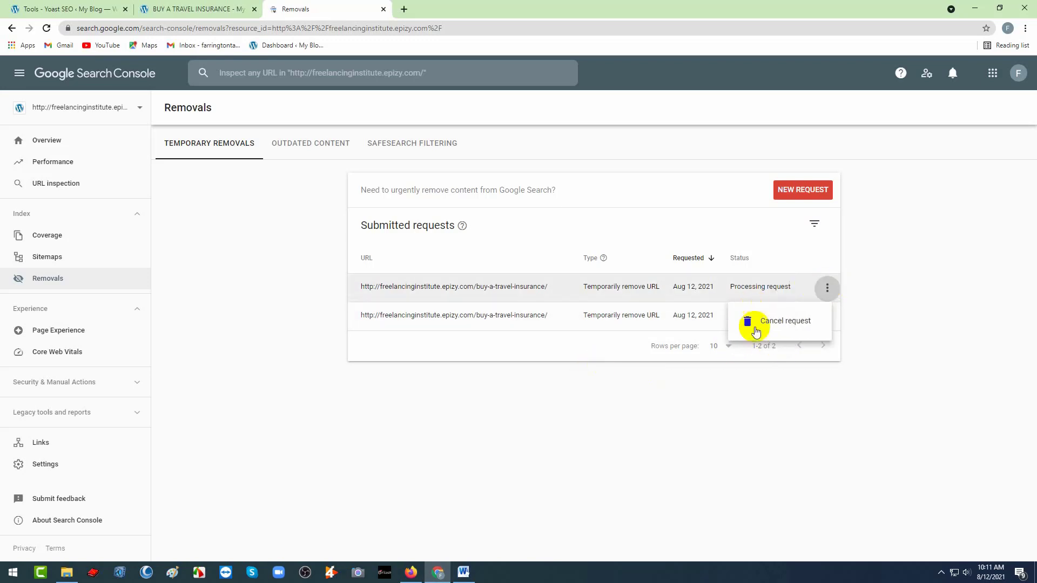
left_click(637, 441)
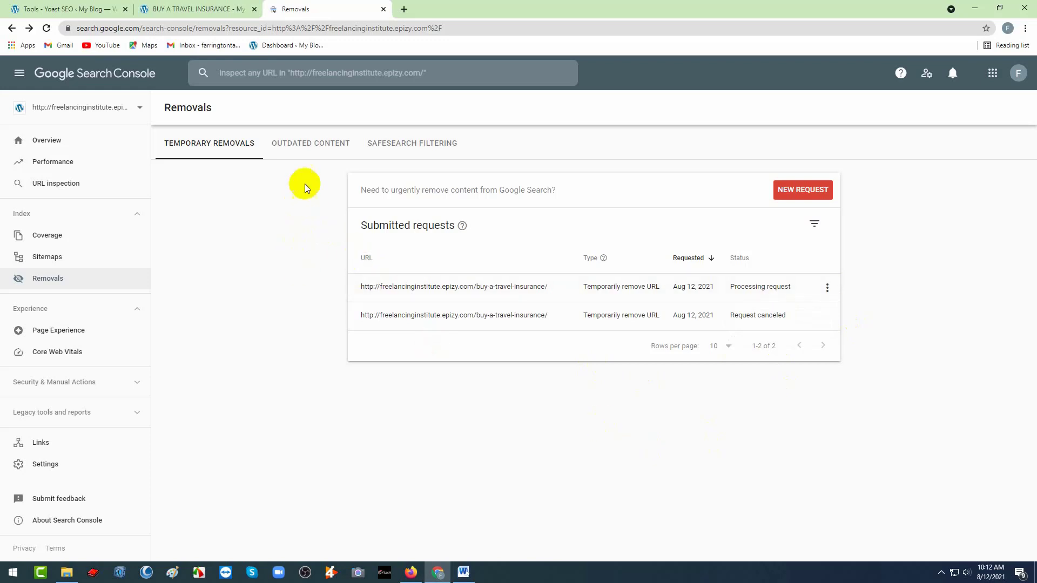
left_click(296, 145)
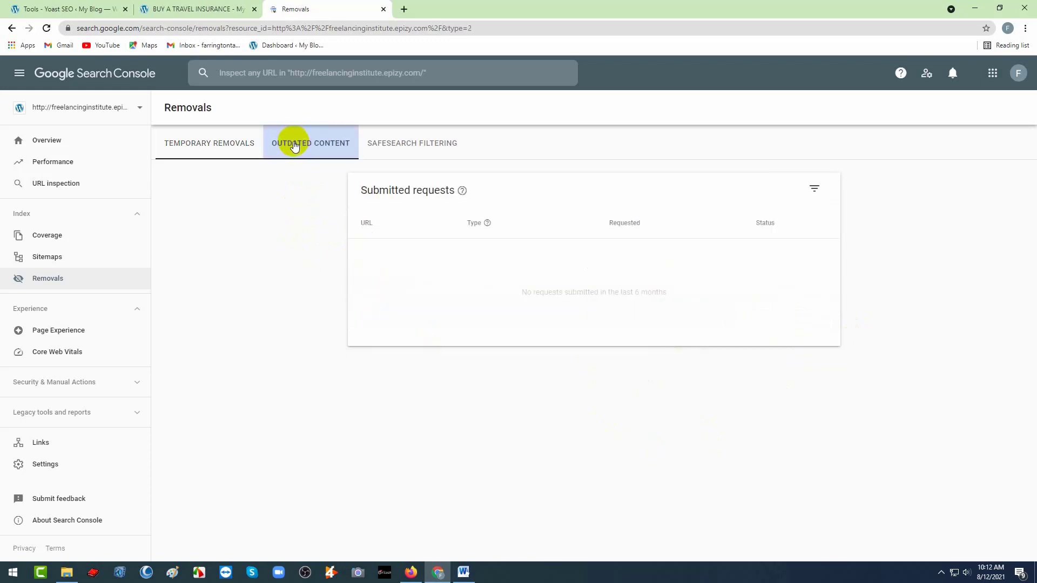
left_click(395, 147)
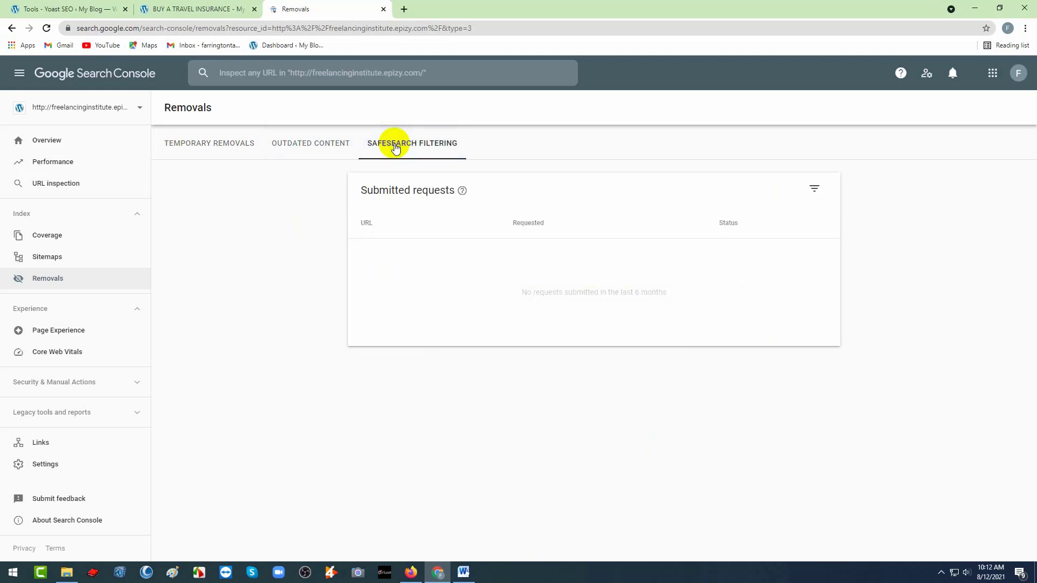
left_click(319, 142)
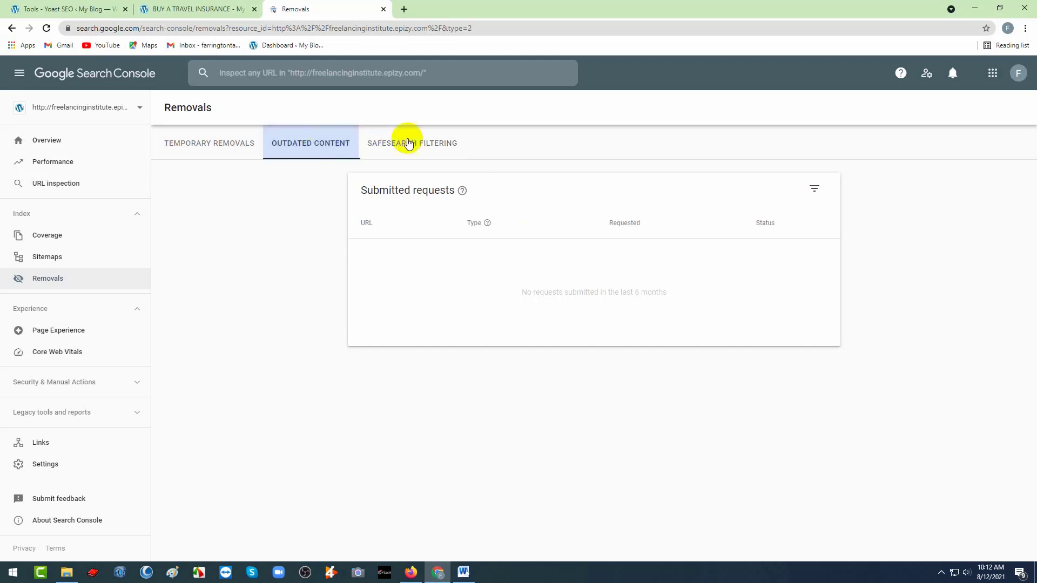
left_click(404, 142)
left_click(351, 145)
left_click(377, 145)
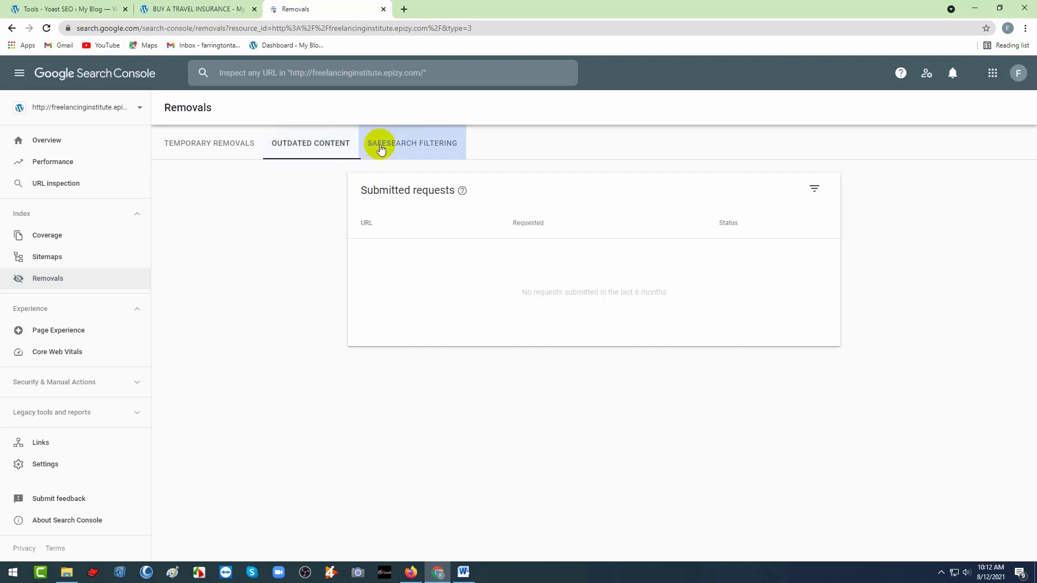
left_click(302, 154)
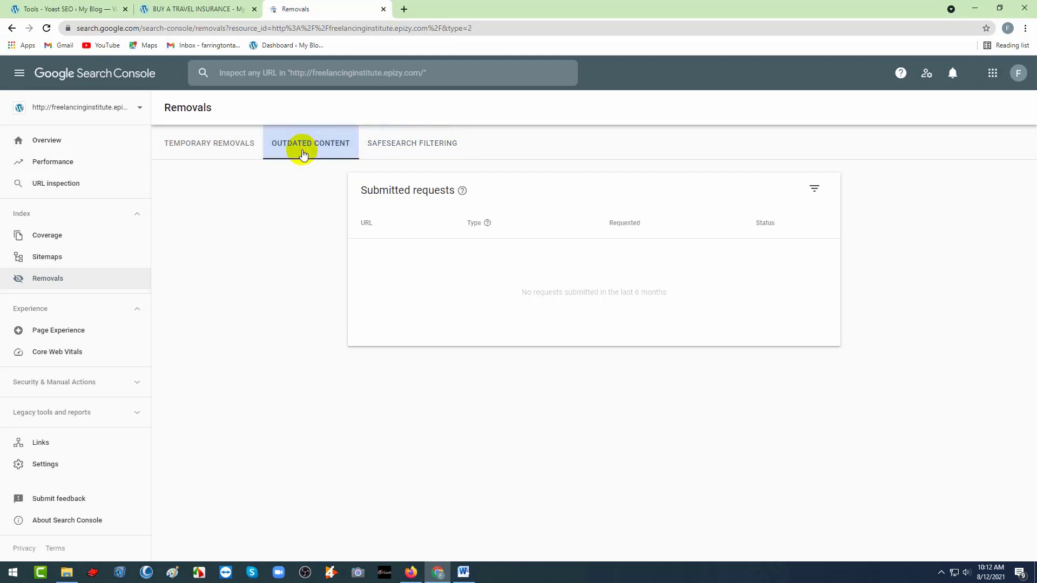
Switch to the On page seo document in Word and select the "Cache clear & Remove Url" line under Step -13 : Part-16.
left_click(467, 578)
left_click(250, 370)
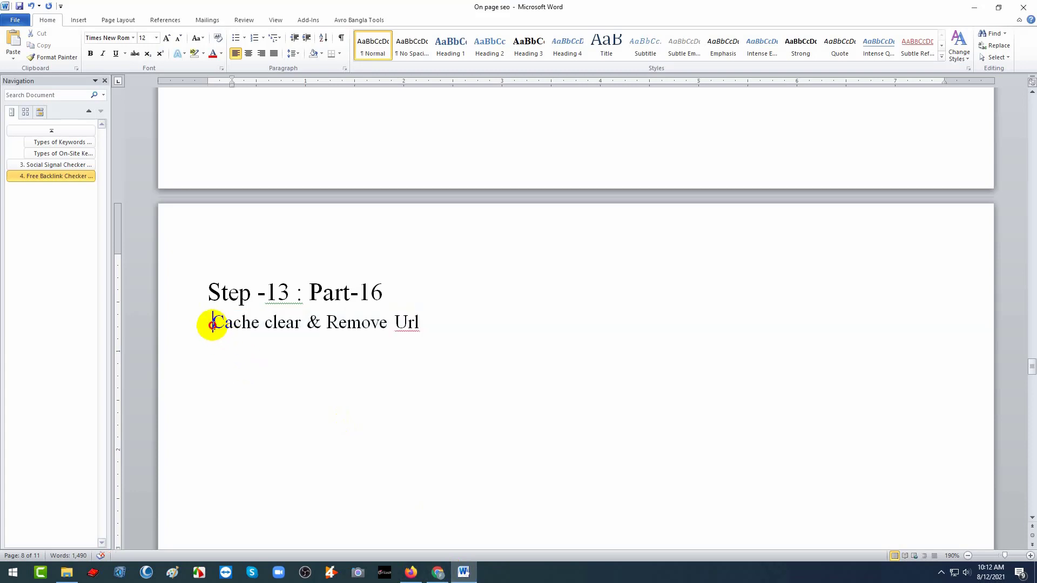
left_click_drag(208, 324, 423, 326)
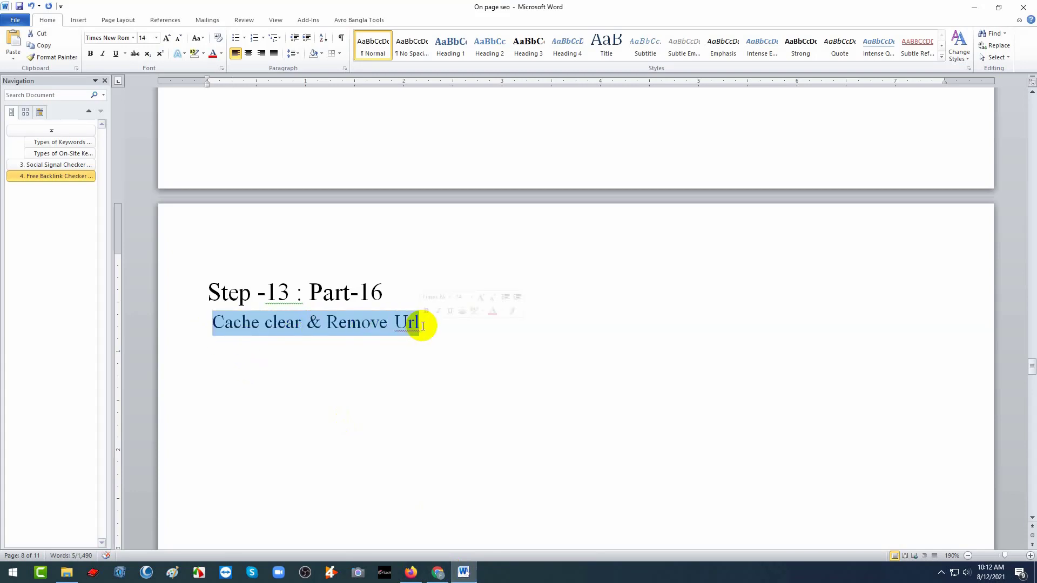